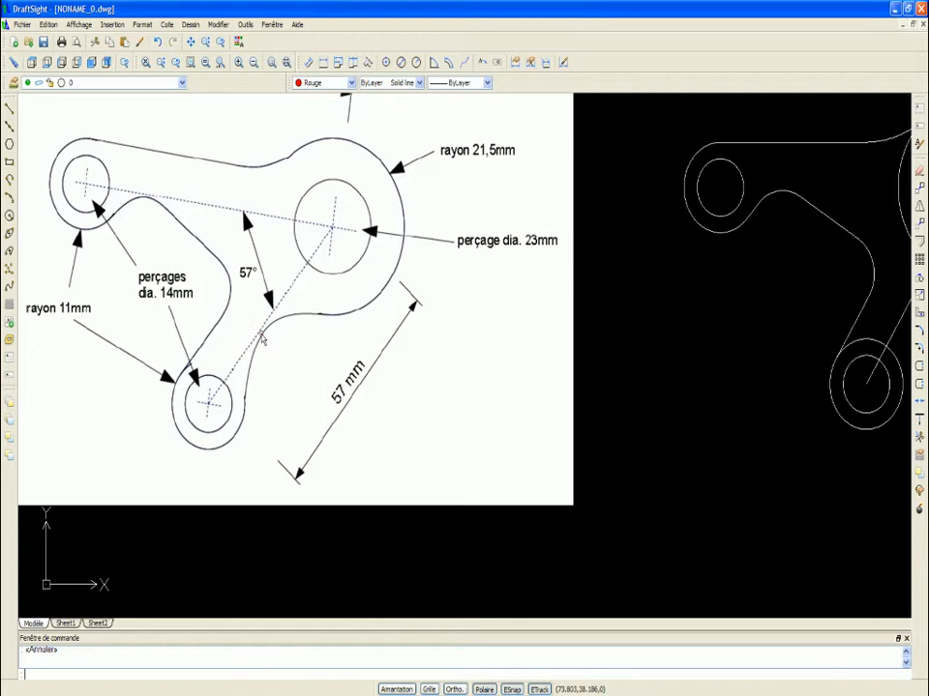
scroll(276, 327, "down", 2)
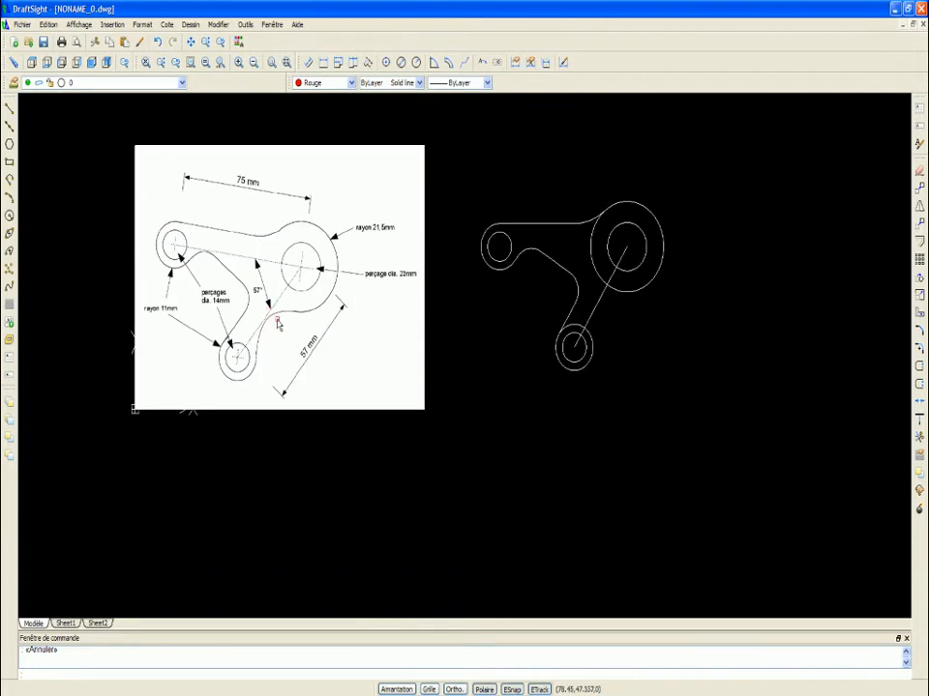
left_click(589, 337)
scroll(281, 316, "up", 3)
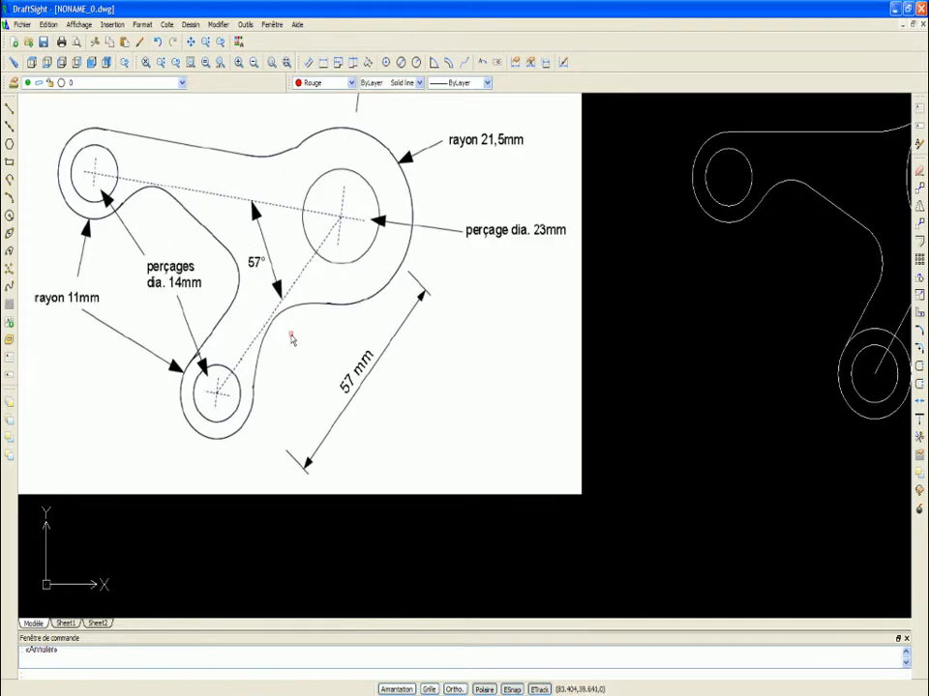
scroll(245, 355, "down", 1)
scroll(253, 360, "up", 2)
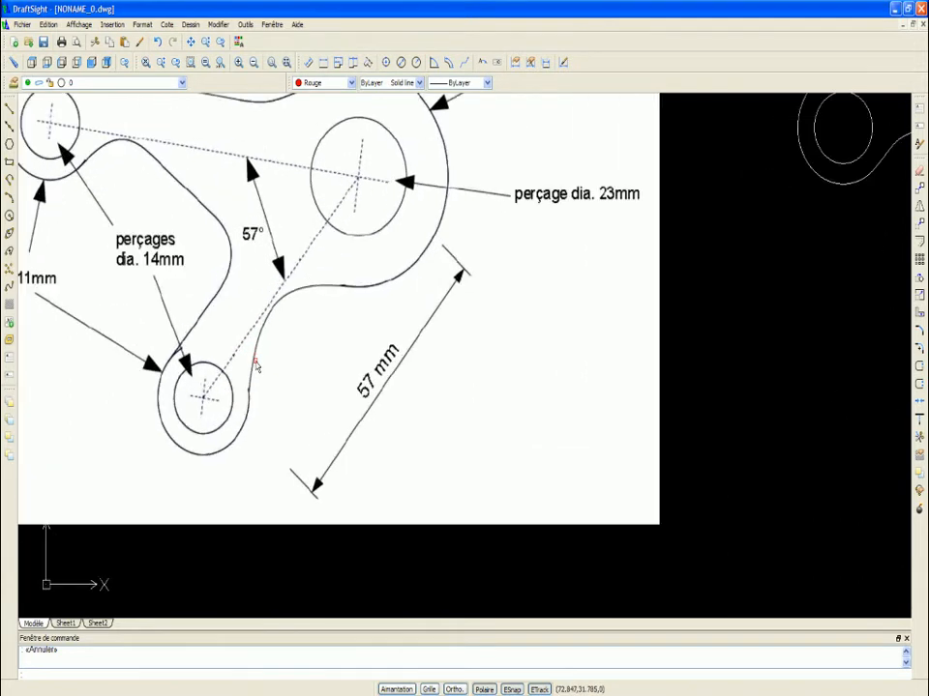
scroll(251, 363, "down", 2)
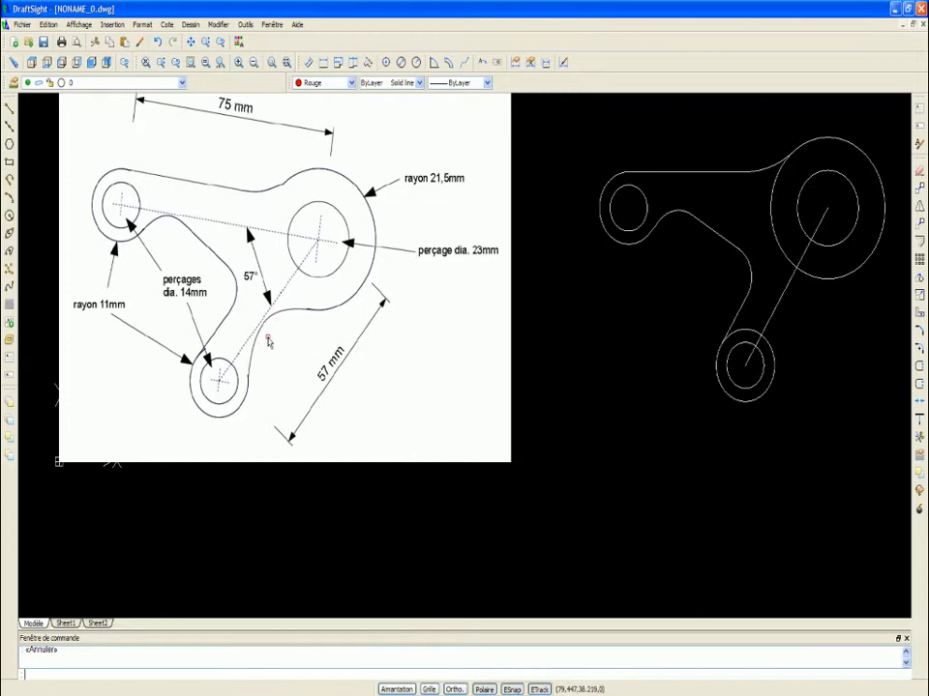
Trace the lower portion of the reference image's concave curve with a three-point arc, starting on the lower lobe's outline
scroll(270, 357, "up", 2)
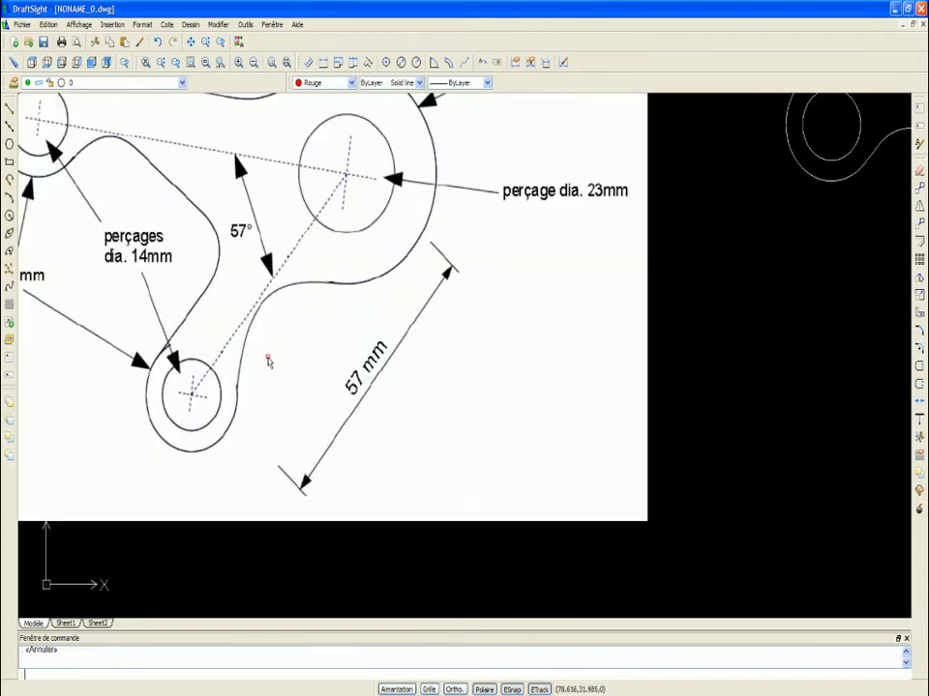
left_click(10, 197)
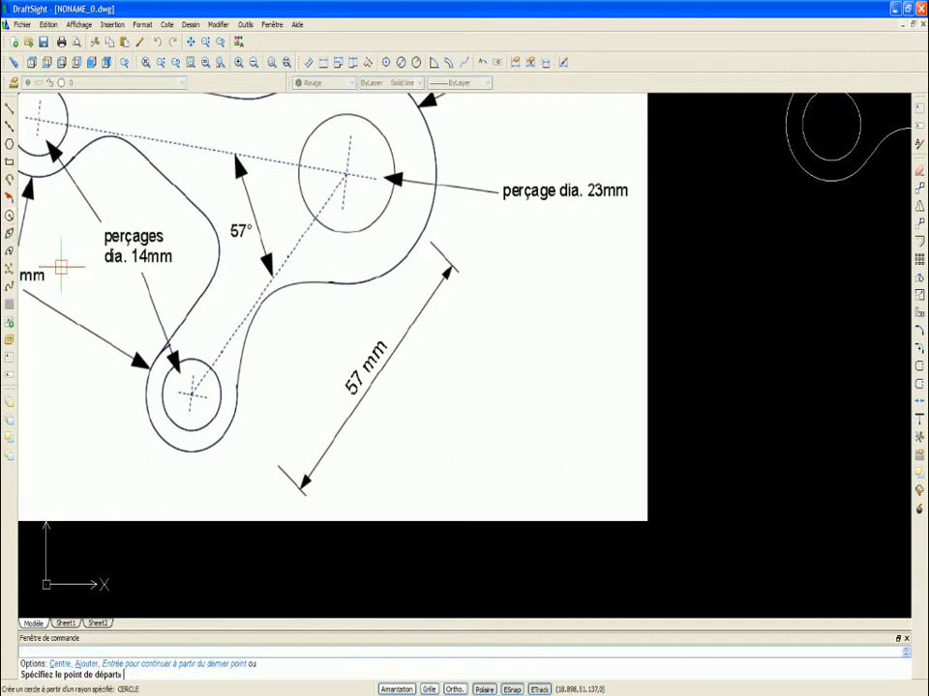
scroll(186, 404, "up", 2)
scroll(290, 435, "up", 2)
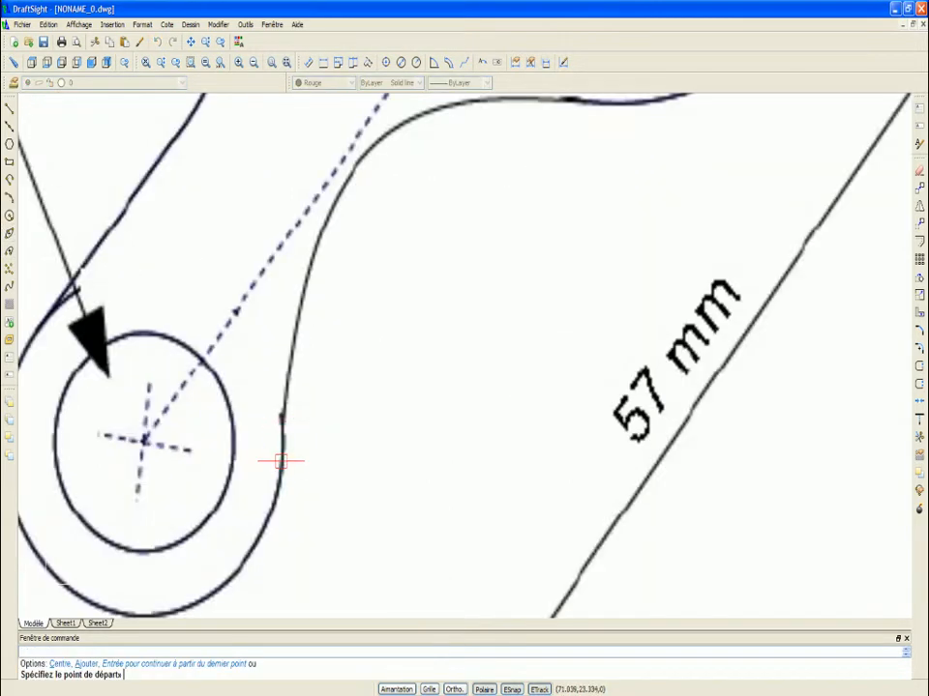
left_click(281, 458)
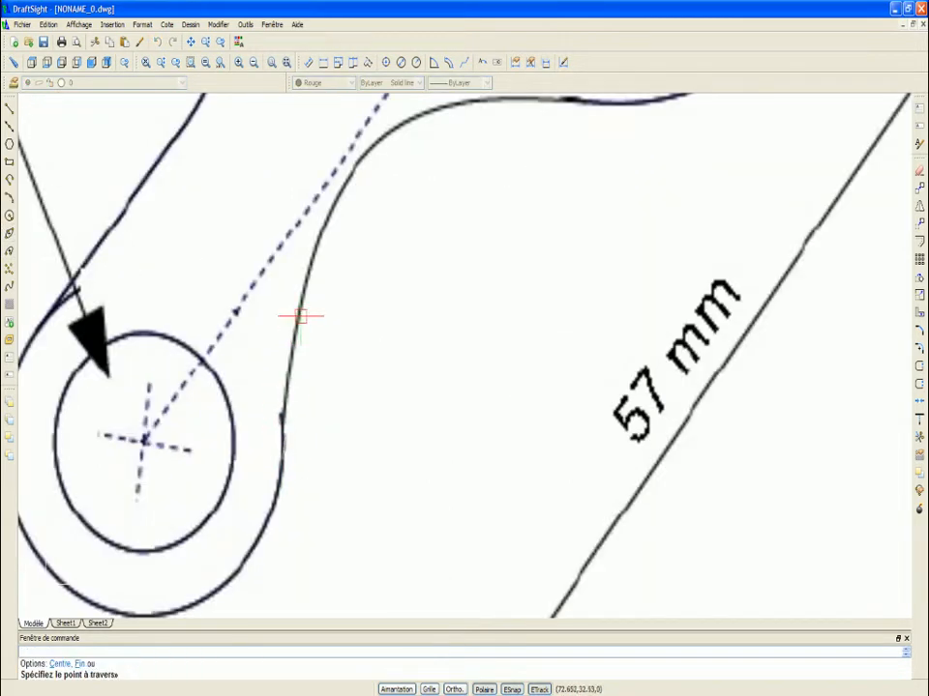
left_click(298, 315)
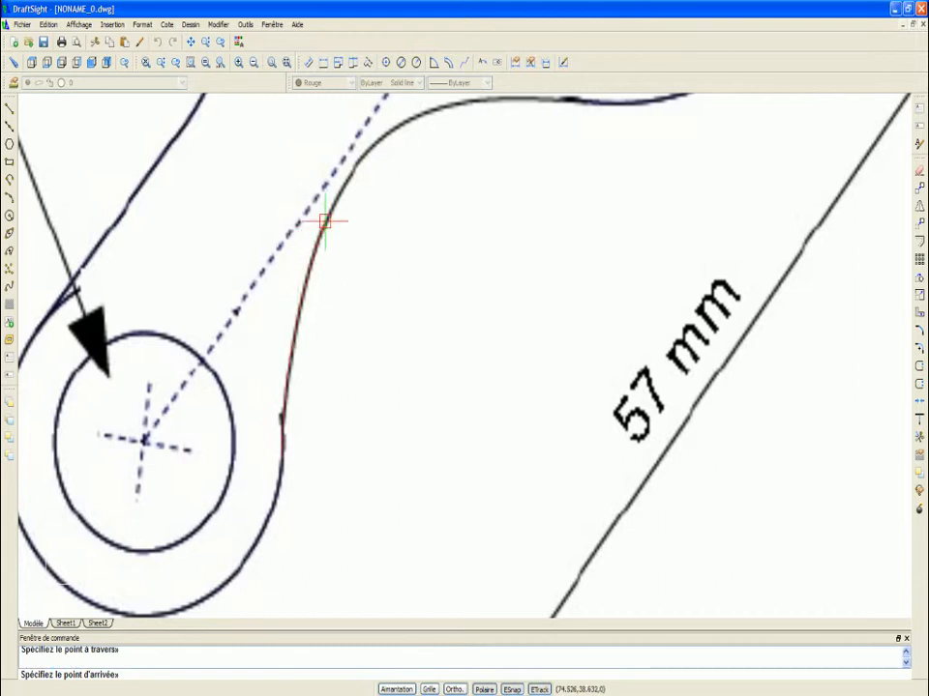
left_click(325, 220)
Trace the upper portion of the same concave curve with a three-point arc starting on the large lobe's outline, leaving a gap before the first arc
right_click(323, 228)
left_click(352, 232)
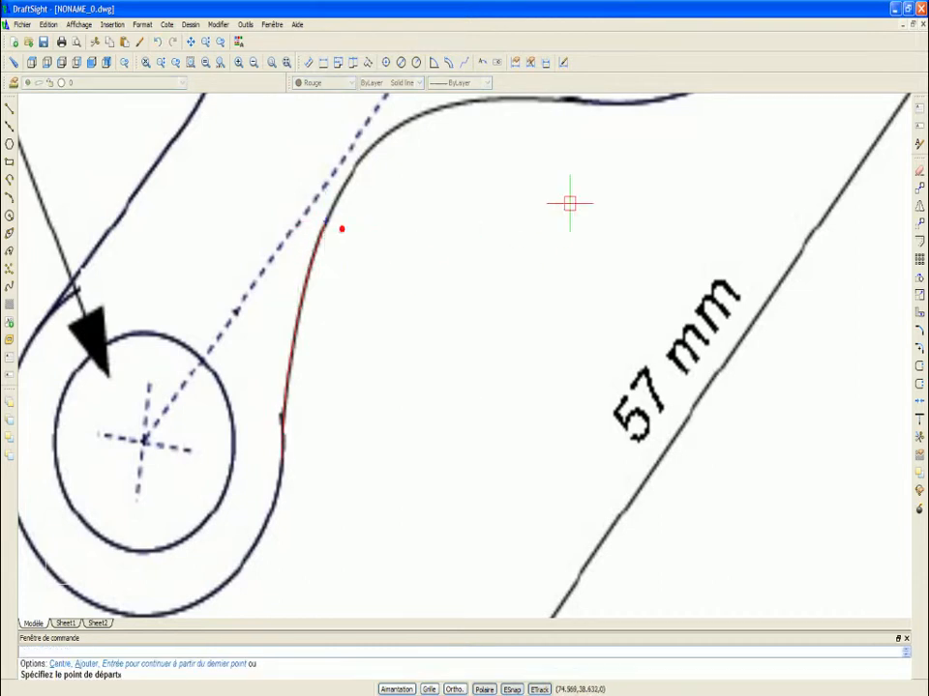
scroll(535, 293, "down", 2)
scroll(549, 165, "up", 3)
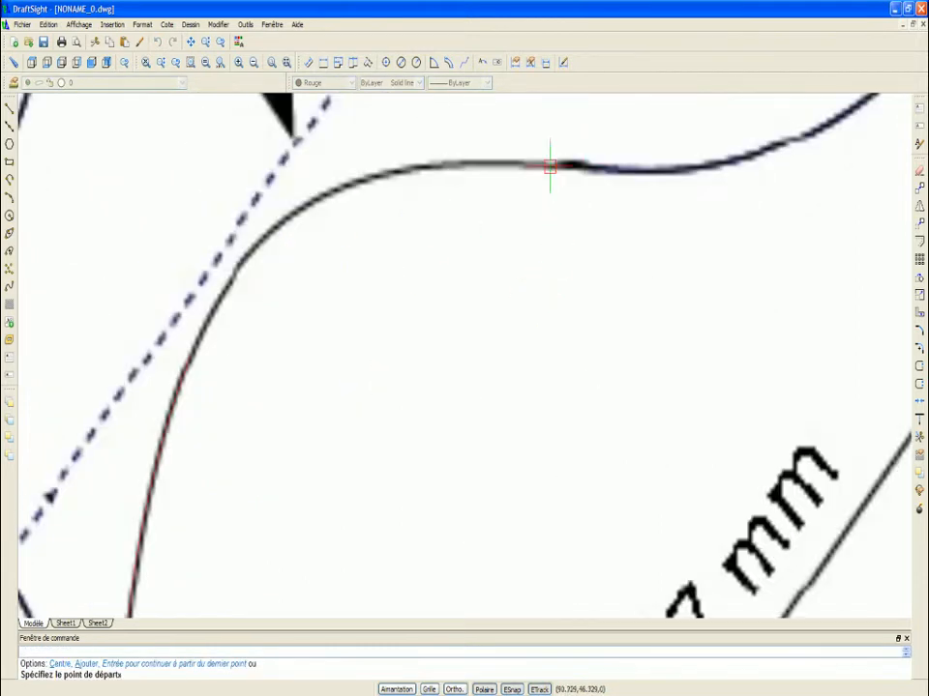
left_click(608, 167)
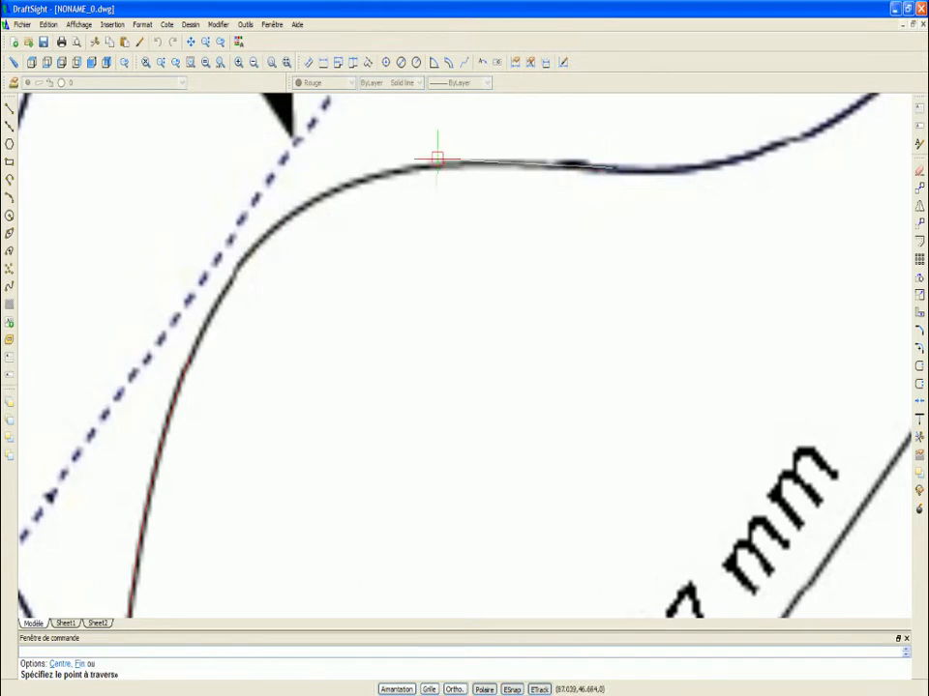
scroll(431, 164, "up", 3)
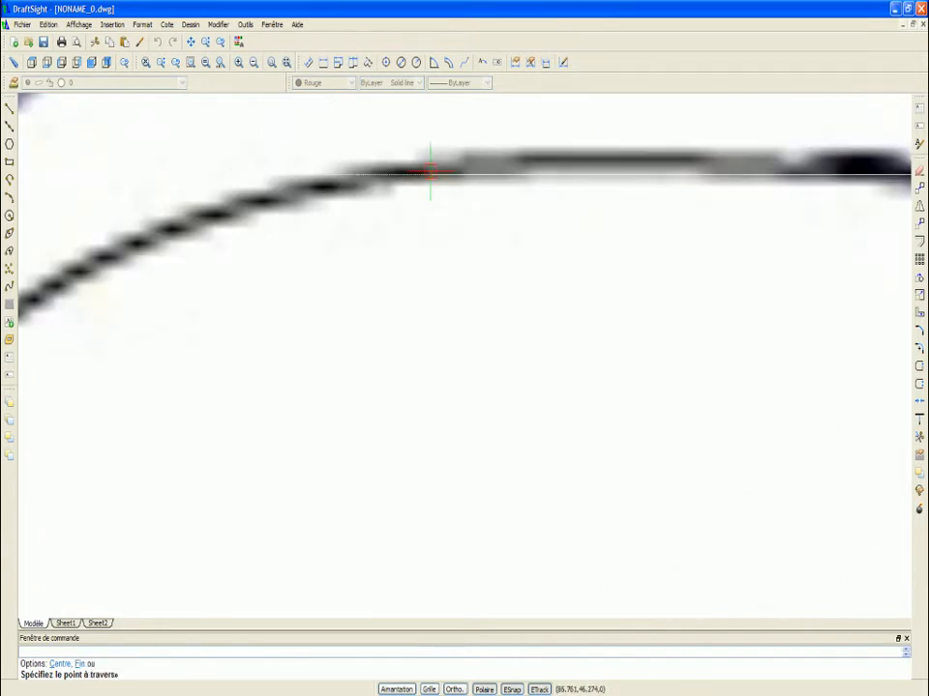
left_click(431, 170)
scroll(455, 183, "down", 5)
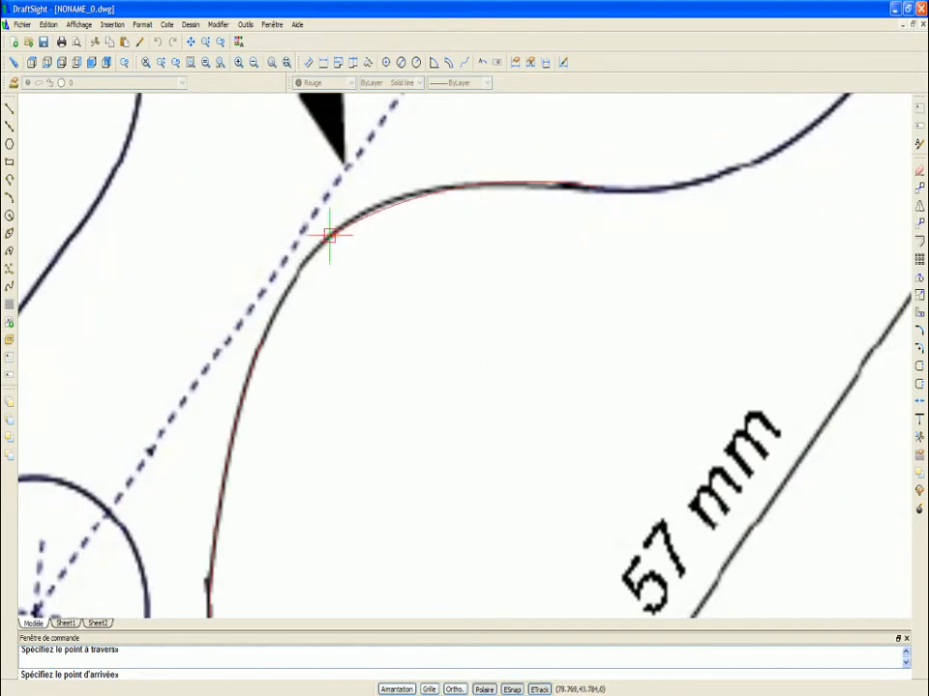
left_click(366, 209)
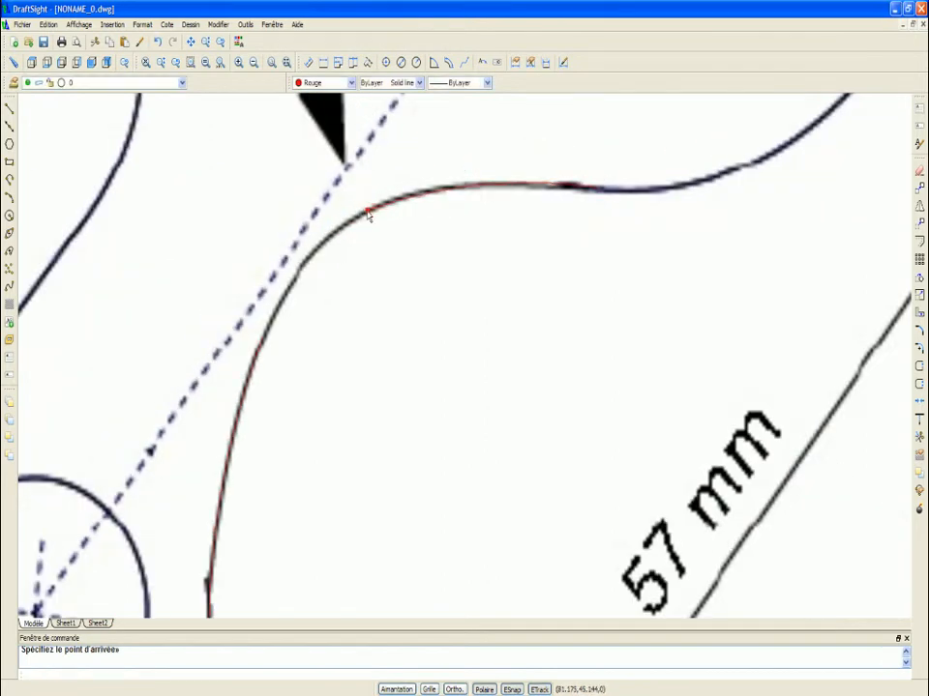
Close the gap between the two traced arcs with a third three-point arc following the bend of the reference curve
right_click(403, 220)
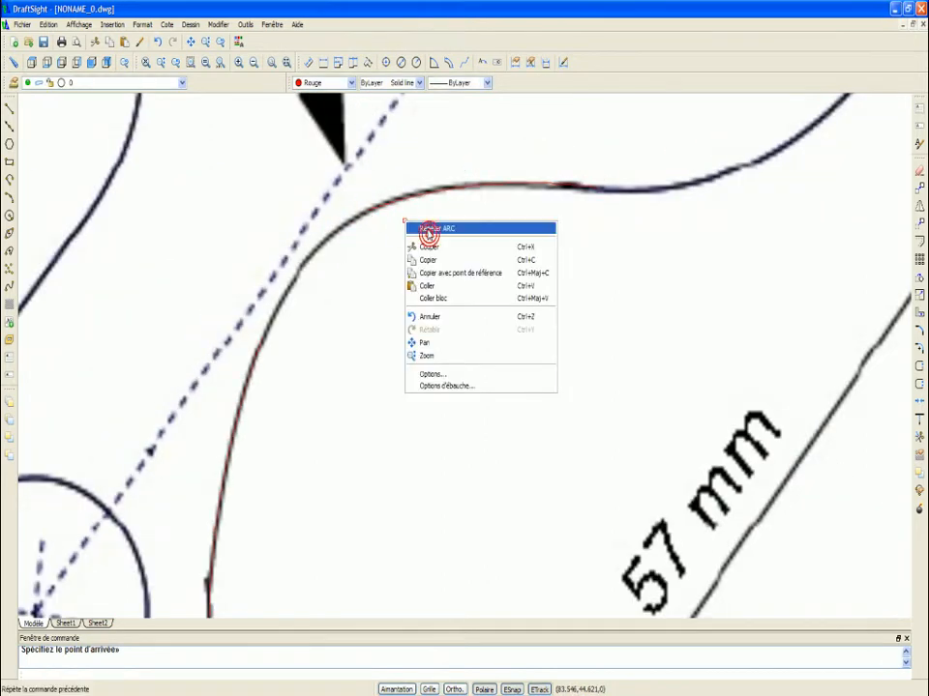
left_click(428, 229)
left_click(368, 209)
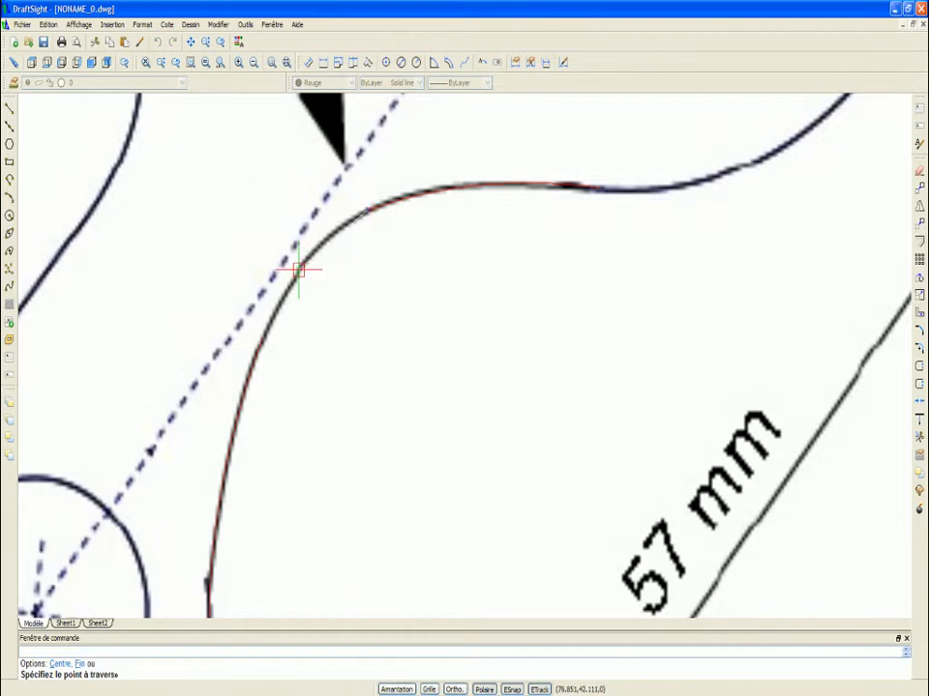
left_click(298, 270)
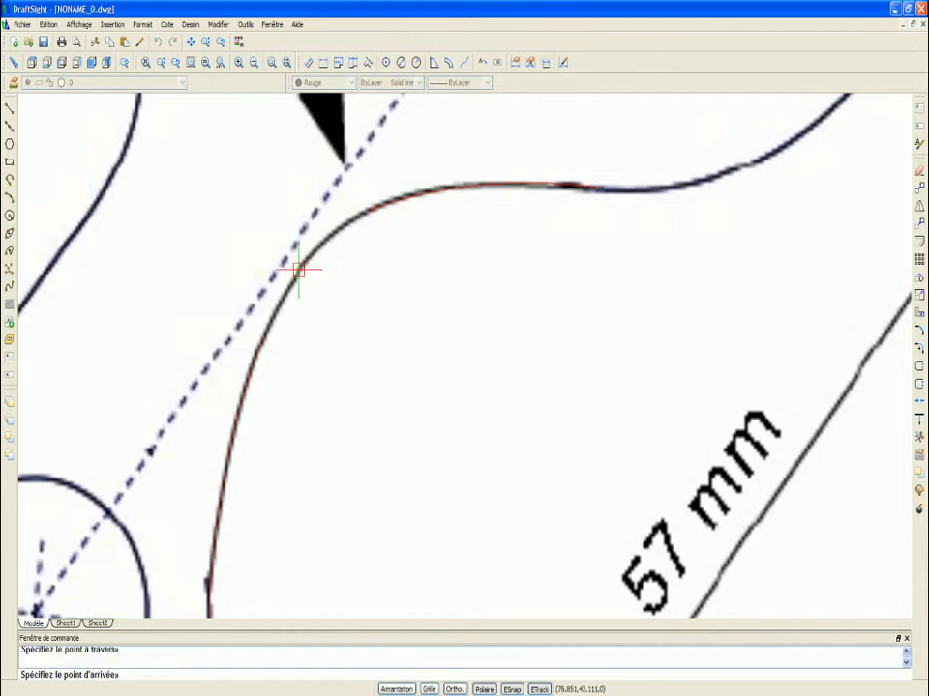
left_click(260, 339)
right_click(289, 330)
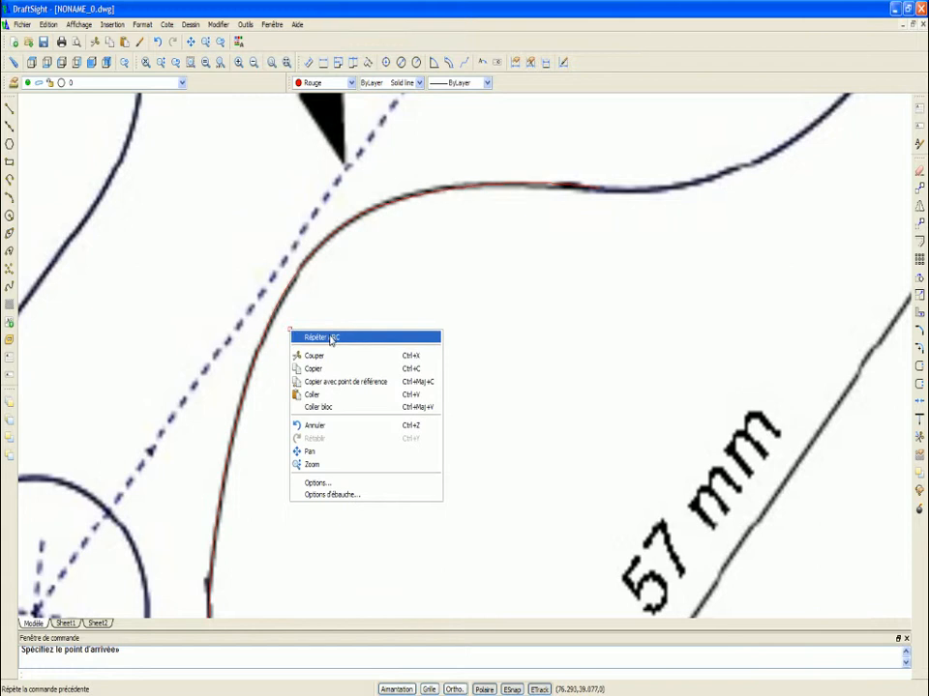
left_click(330, 335)
Move the three red arcs from their lower endpoint on the image to the right-hand side of the drawing's lower outer circle
scroll(370, 242, "down", 8)
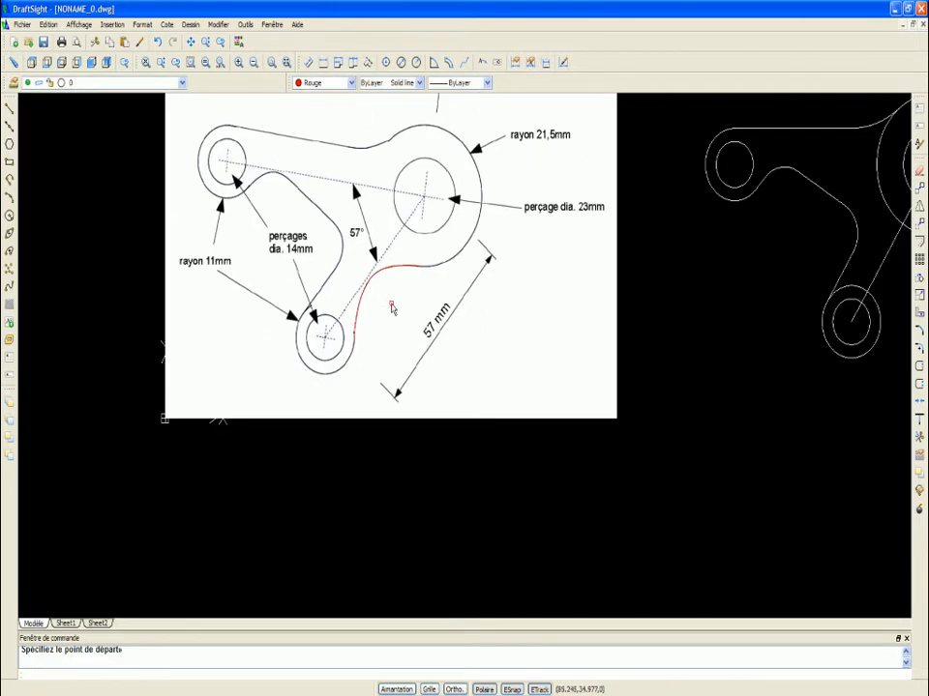
scroll(390, 307, "up", 3)
left_click(427, 281)
left_click(383, 242)
left_click(356, 311)
left_click(336, 296)
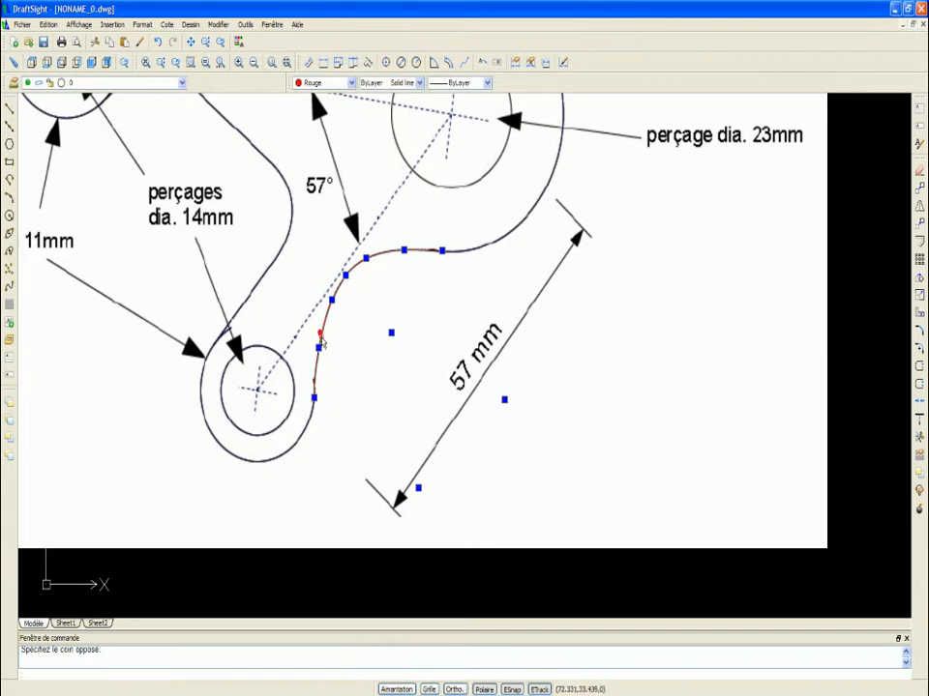
right_click(344, 340)
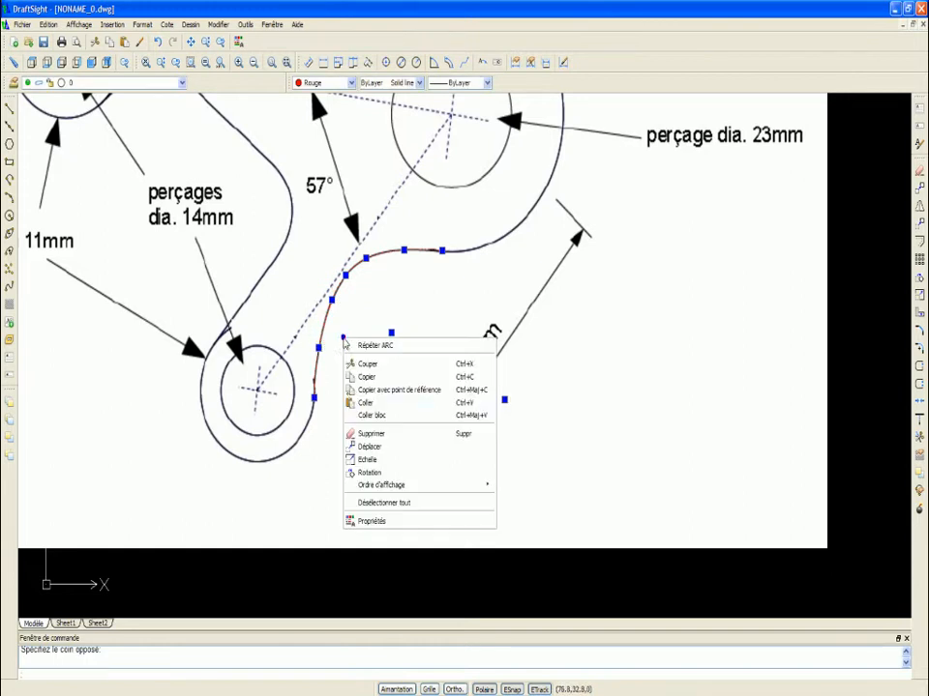
left_click(371, 446)
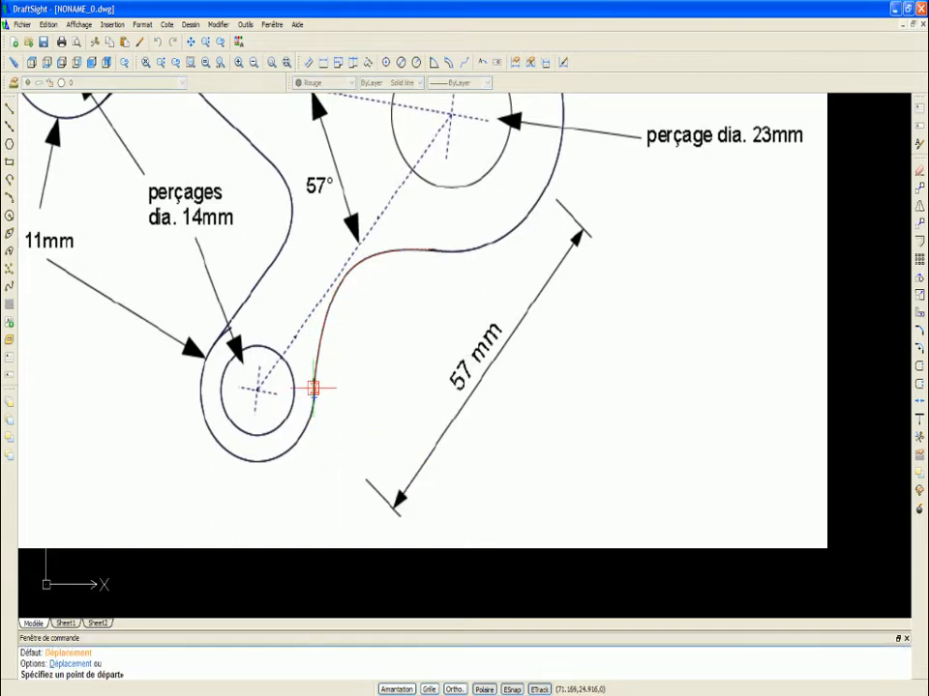
left_click(315, 390)
scroll(321, 357, "down", 5)
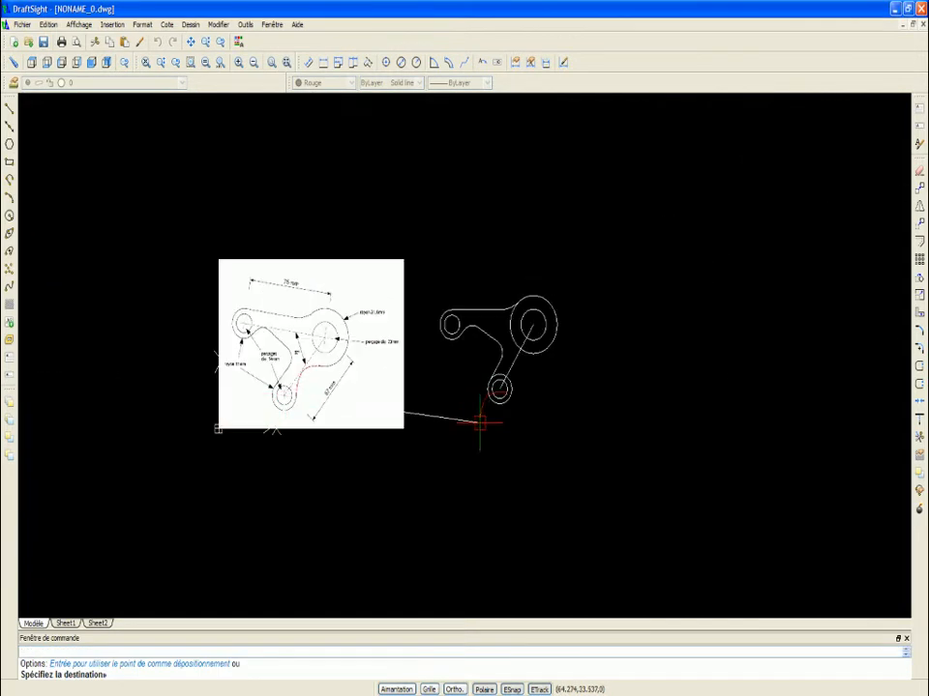
scroll(478, 423, "up", 6)
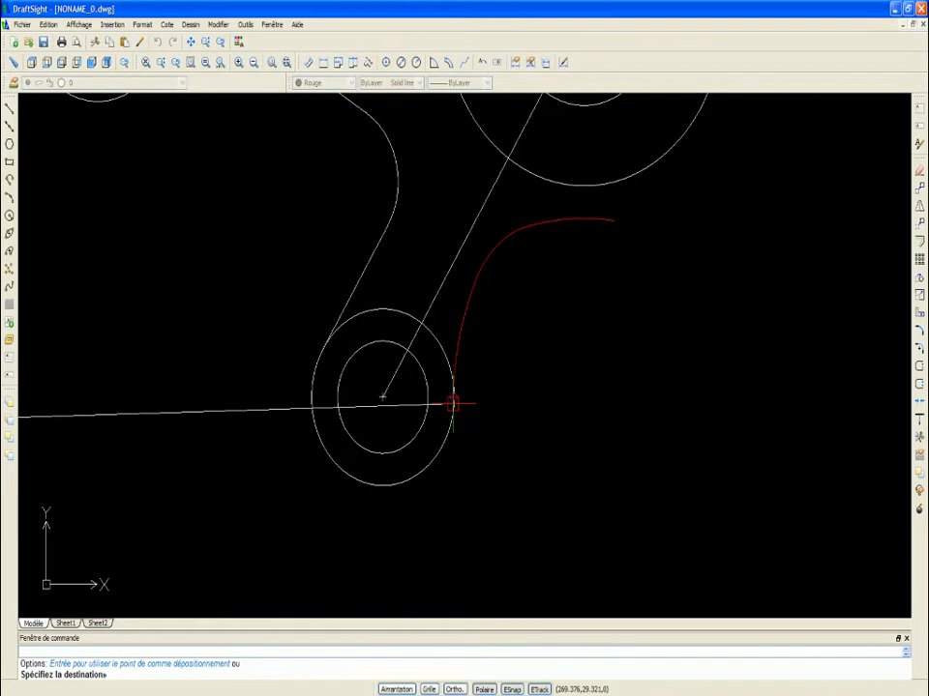
scroll(459, 404, "up", 4)
scroll(454, 392, "down", 5)
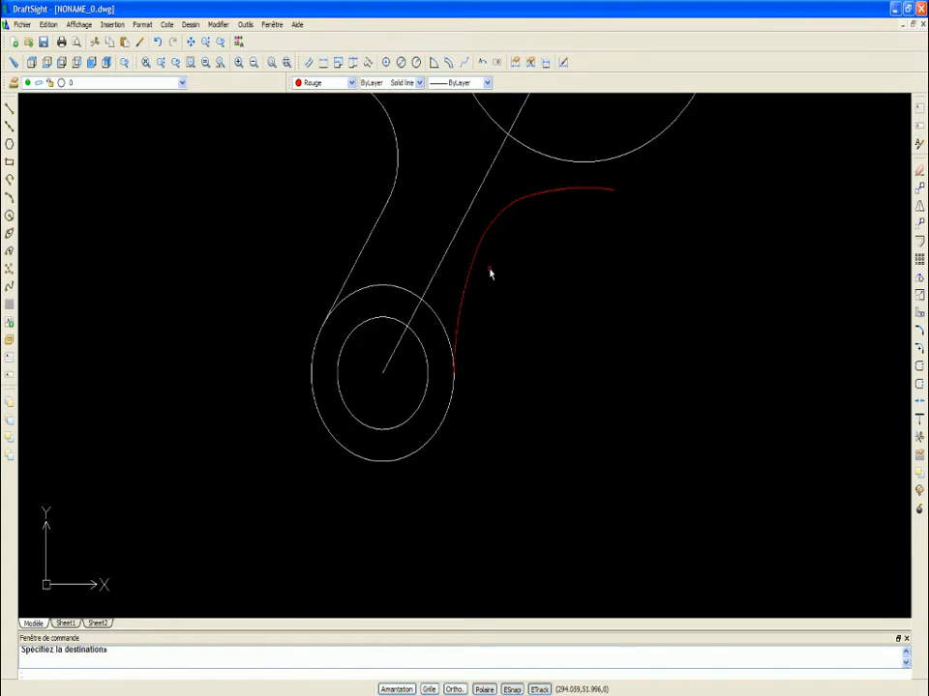
Rotate the three red arcs about their endpoint on the lower outer circle until the other end meets the bottom of the large outer circle
scroll(584, 358, "down", 4)
scroll(652, 279, "down", 2)
scroll(275, 252, "up", 2)
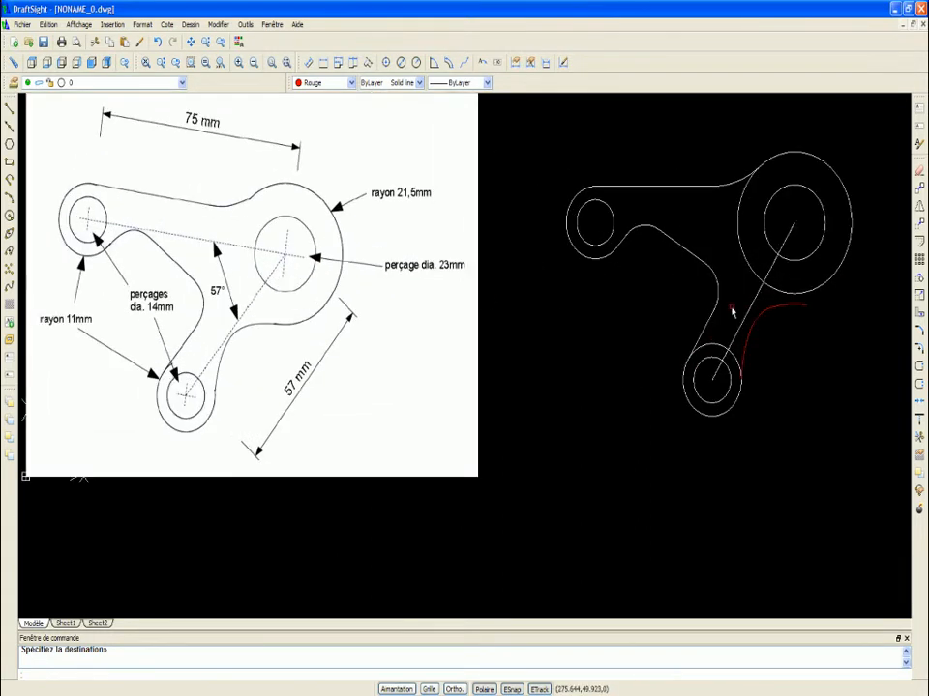
scroll(733, 311, "down", 2)
scroll(634, 356, "up", 5)
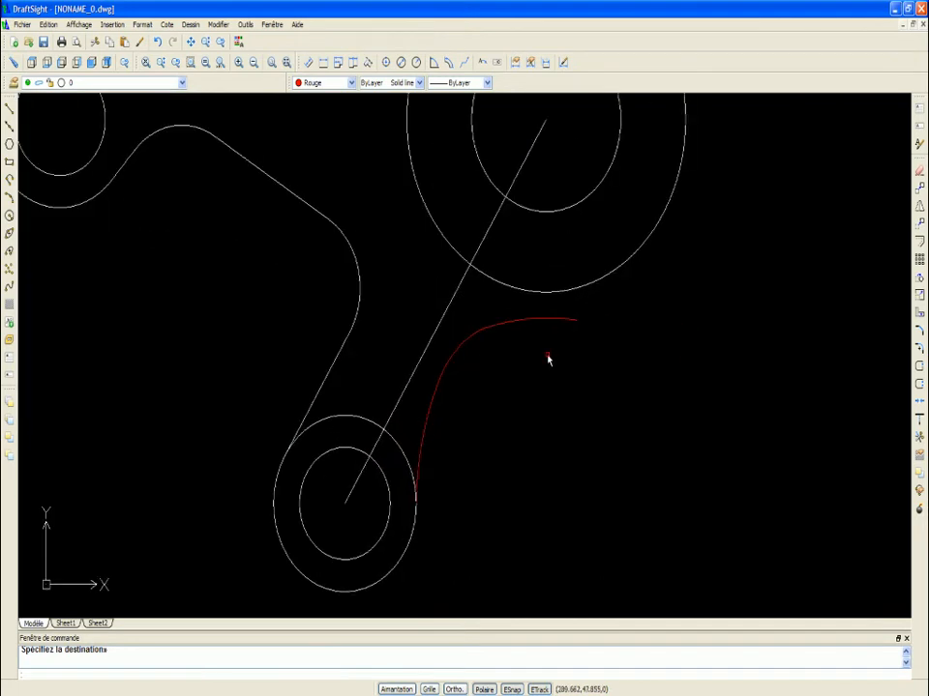
key("Escape")
left_click(571, 361)
left_click(480, 316)
left_click(461, 451)
left_click(434, 426)
right_click(472, 416)
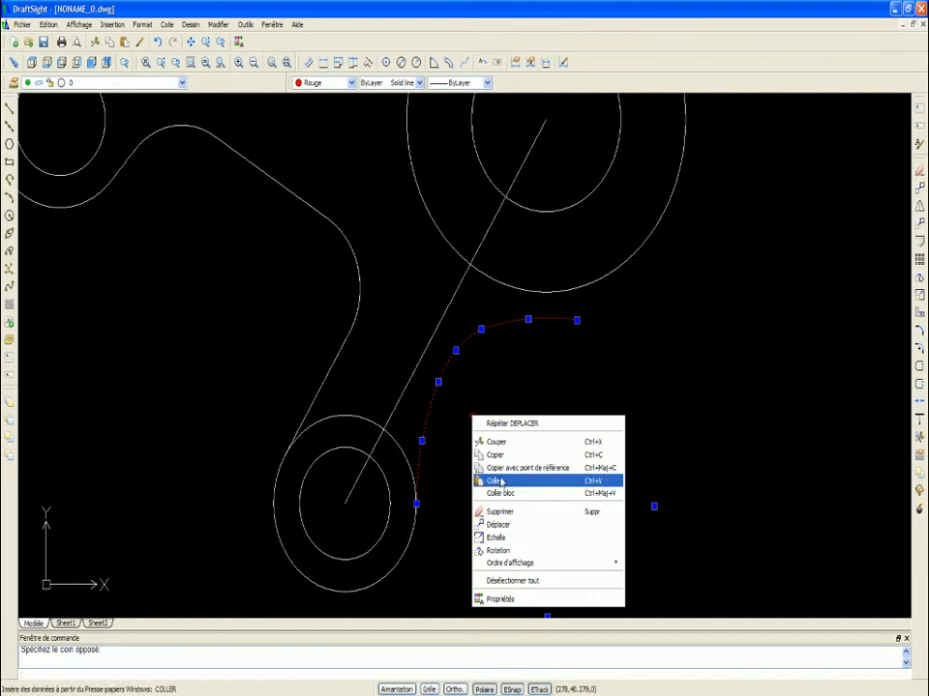
left_click(497, 551)
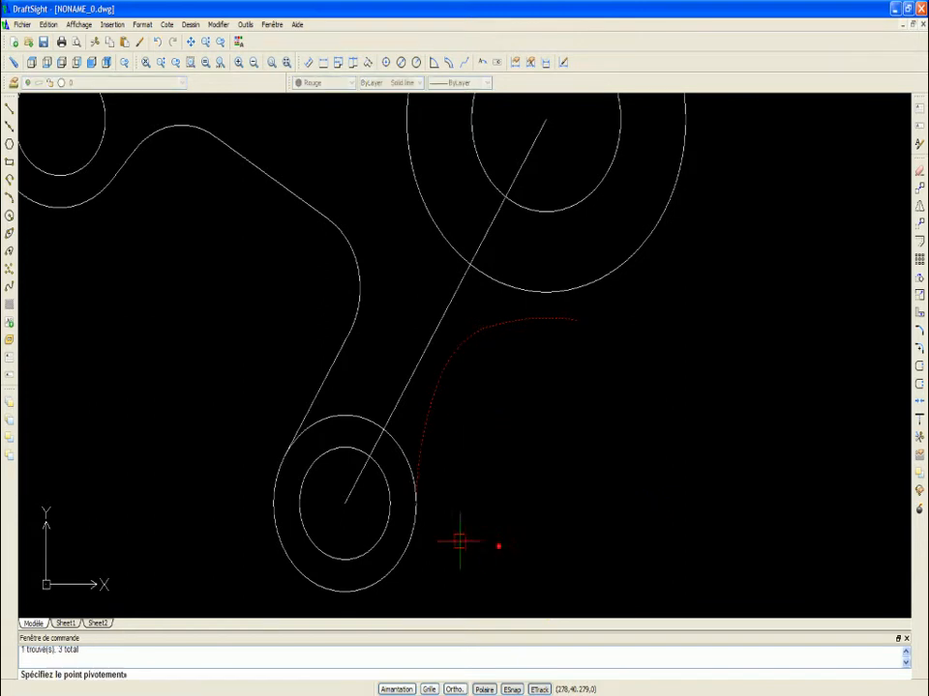
left_click(416, 502)
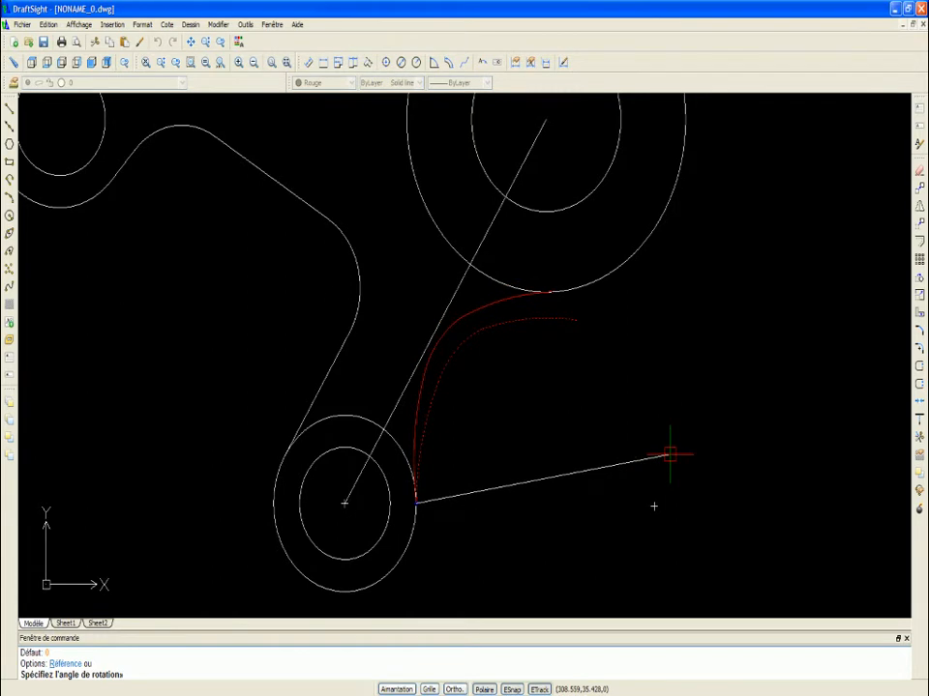
scroll(668, 448, "up", 2)
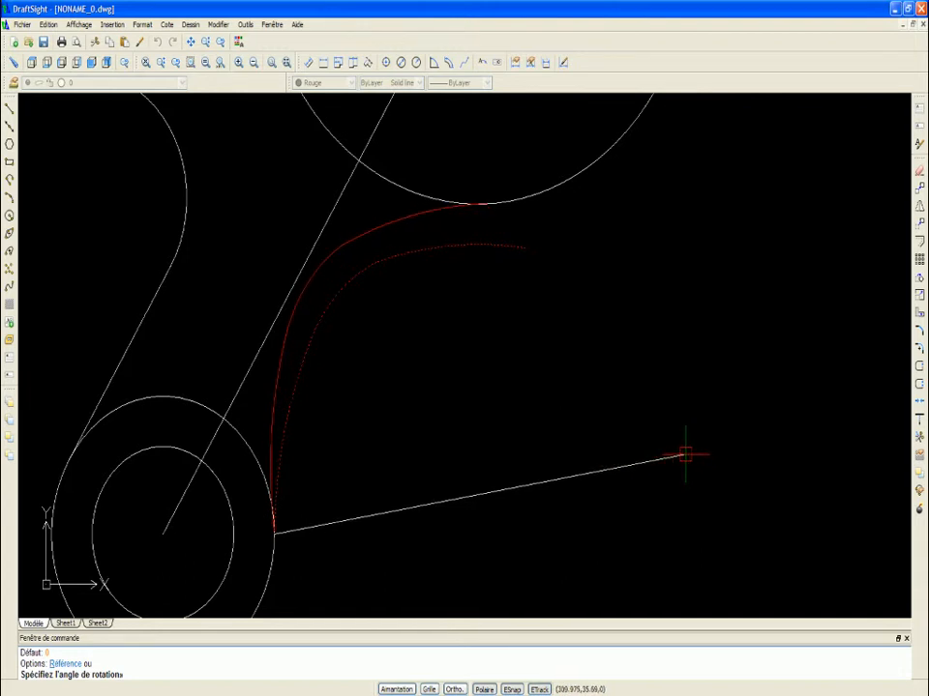
key("Escape")
Examine the junction between the rotated red curve and the bottom of the large outer circle
scroll(245, 504, "up", 2)
scroll(308, 510, "down", 2)
scroll(474, 435, "down", 2)
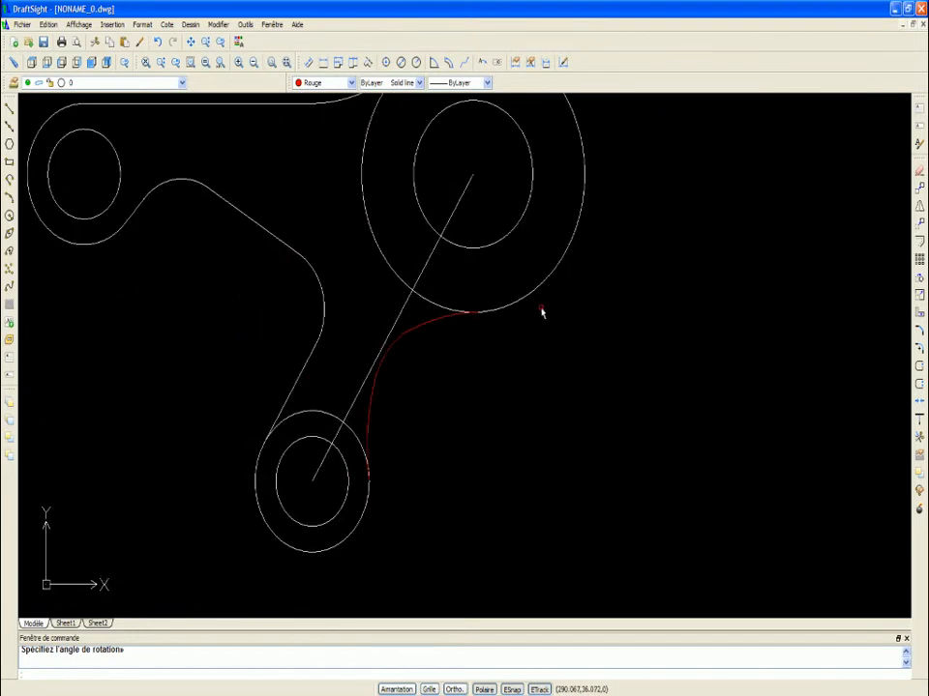
scroll(483, 315, "up", 2)
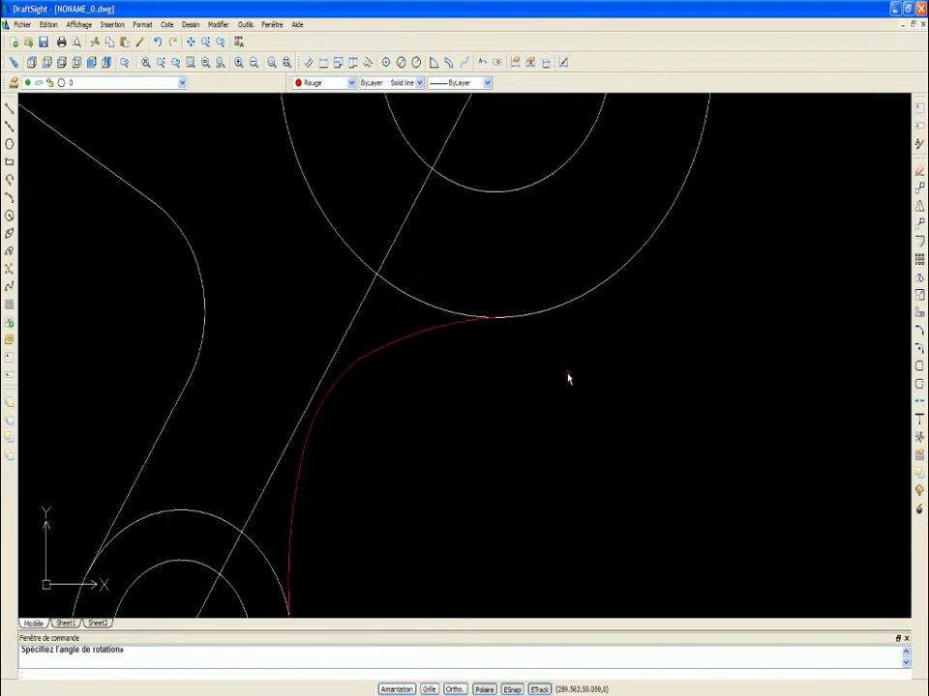
scroll(505, 326, "up", 2)
scroll(497, 316, "up", 1)
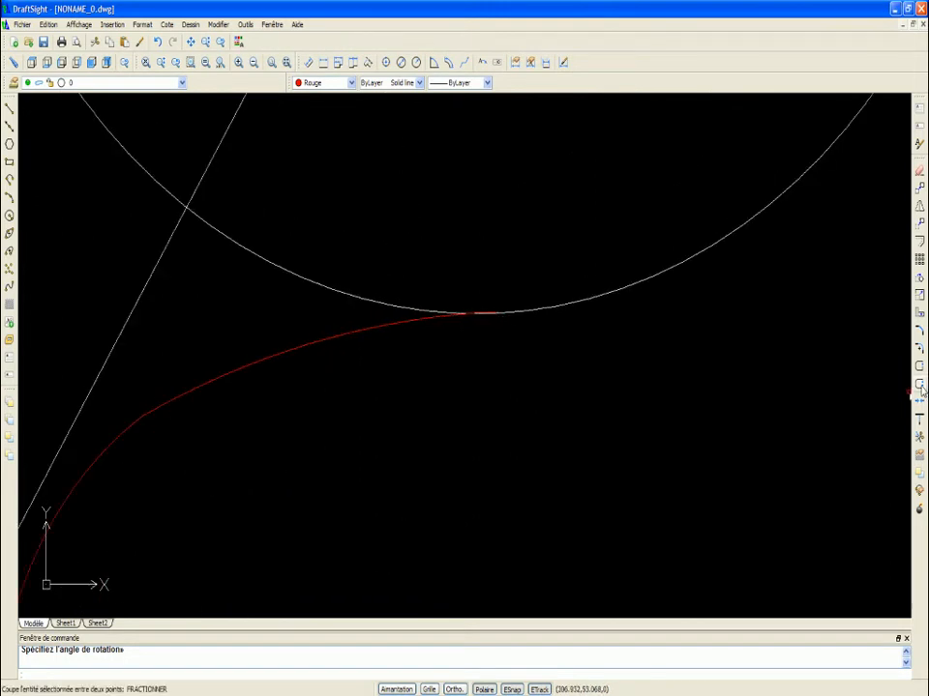
Join the red curve's upper end to the bottom of the large outer circle with a fillet of radius 0
left_click(919, 344)
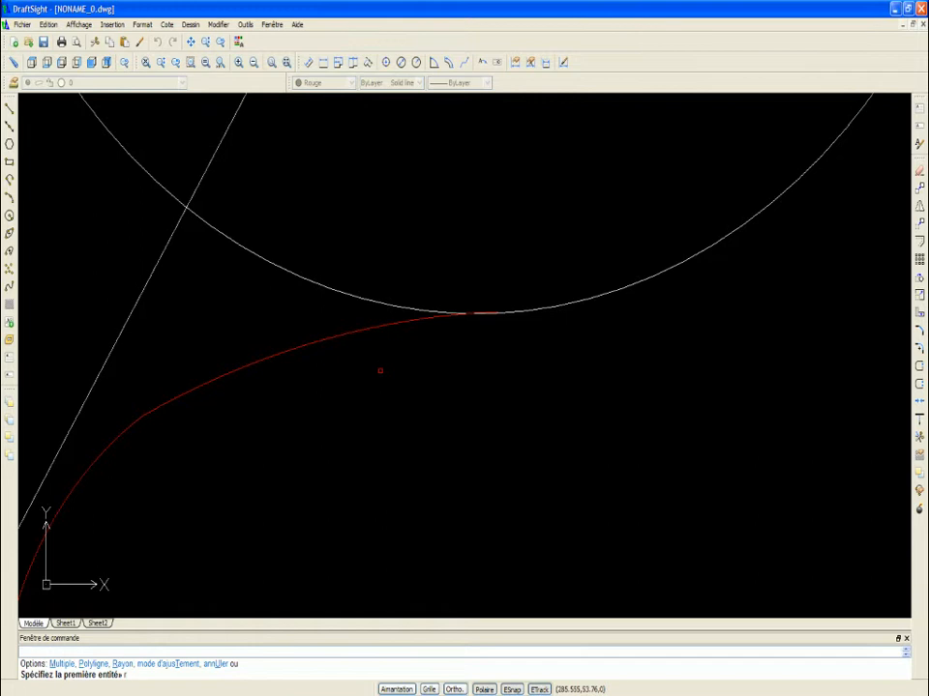
type("r")
key("Return")
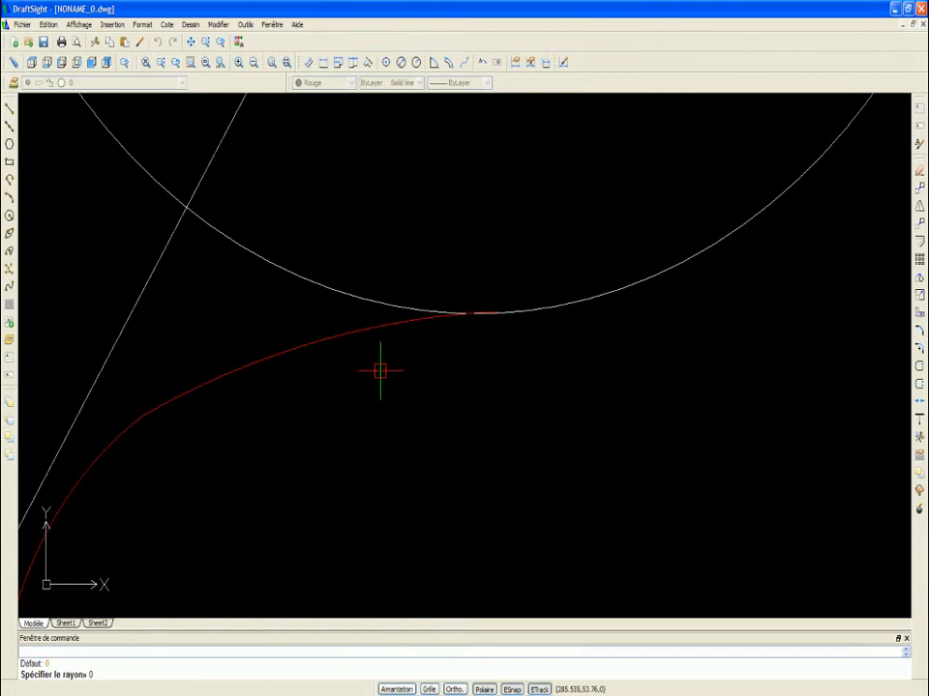
type("0")
key("Return")
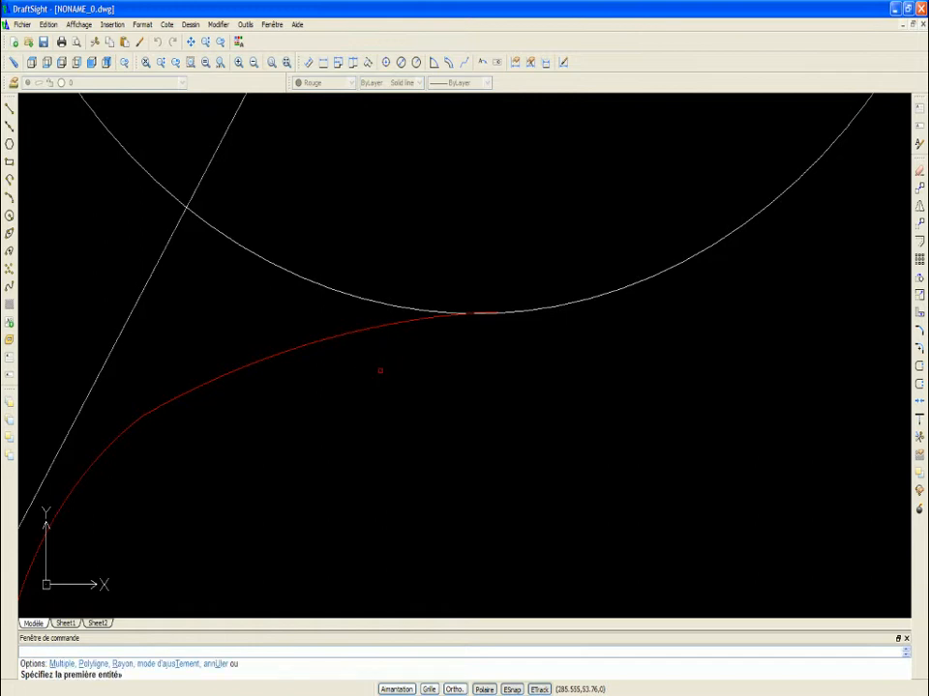
scroll(464, 319, "up", 2)
left_click(414, 315)
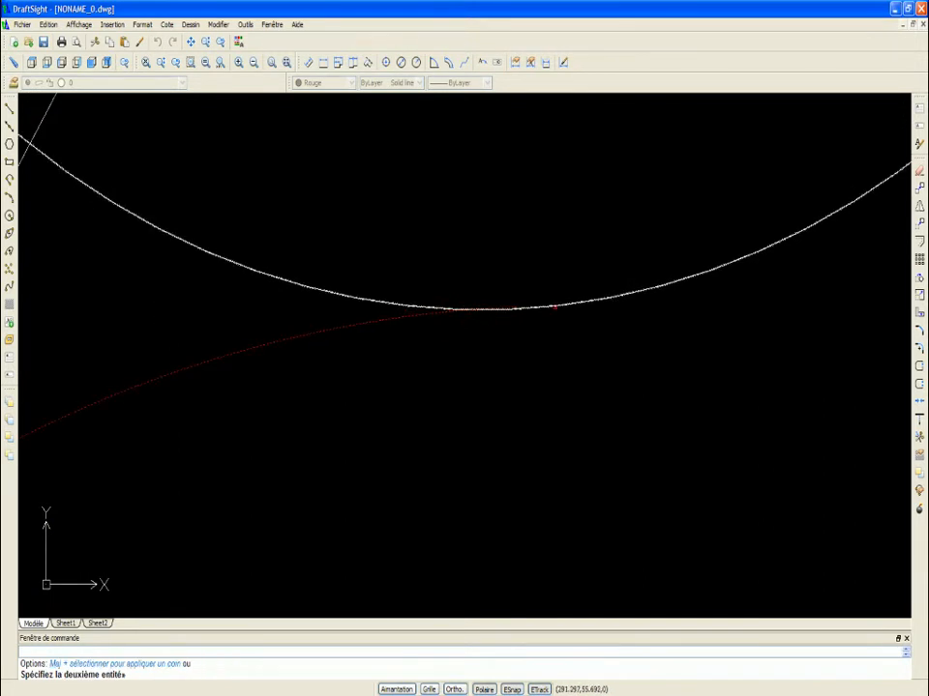
scroll(552, 309, "down", 3)
scroll(533, 297, "down", 2)
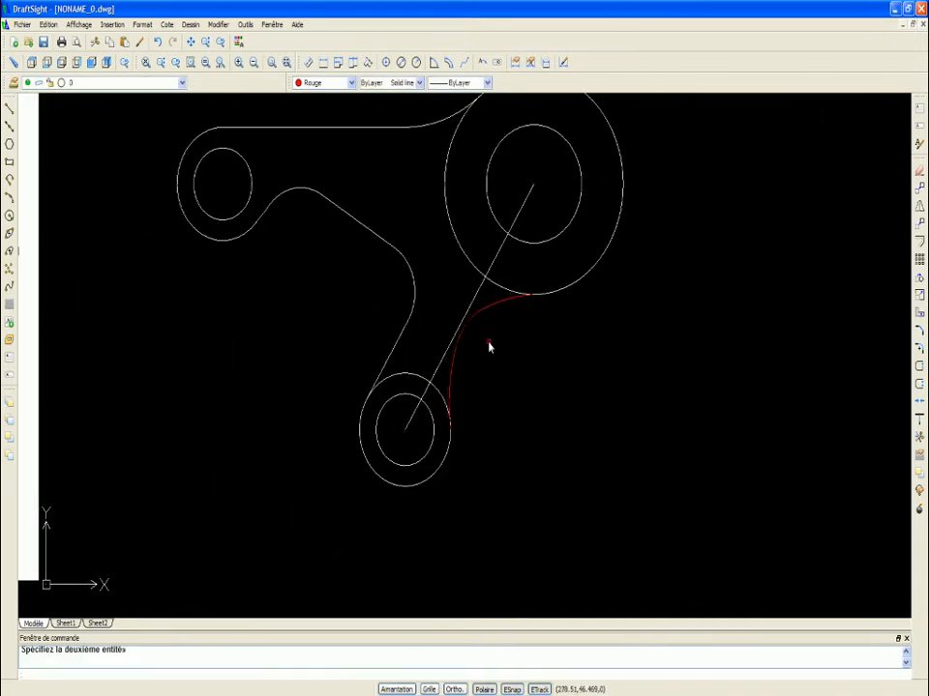
Join the red curve's lower end to the lower outer circle with a radius 0 fillet
right_click(489, 344)
left_click(530, 349)
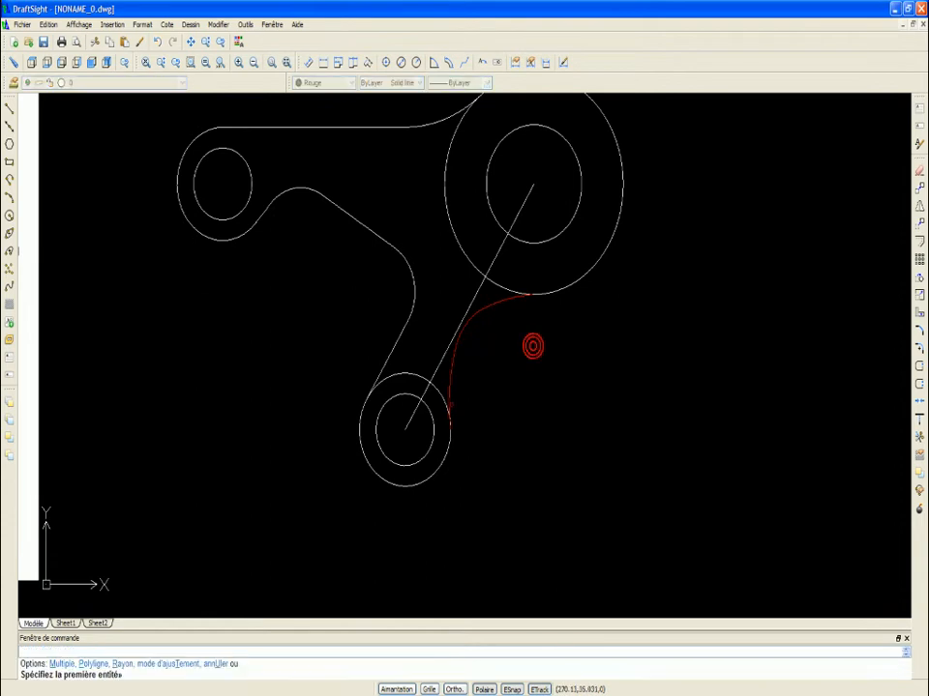
scroll(473, 432, "up", 4)
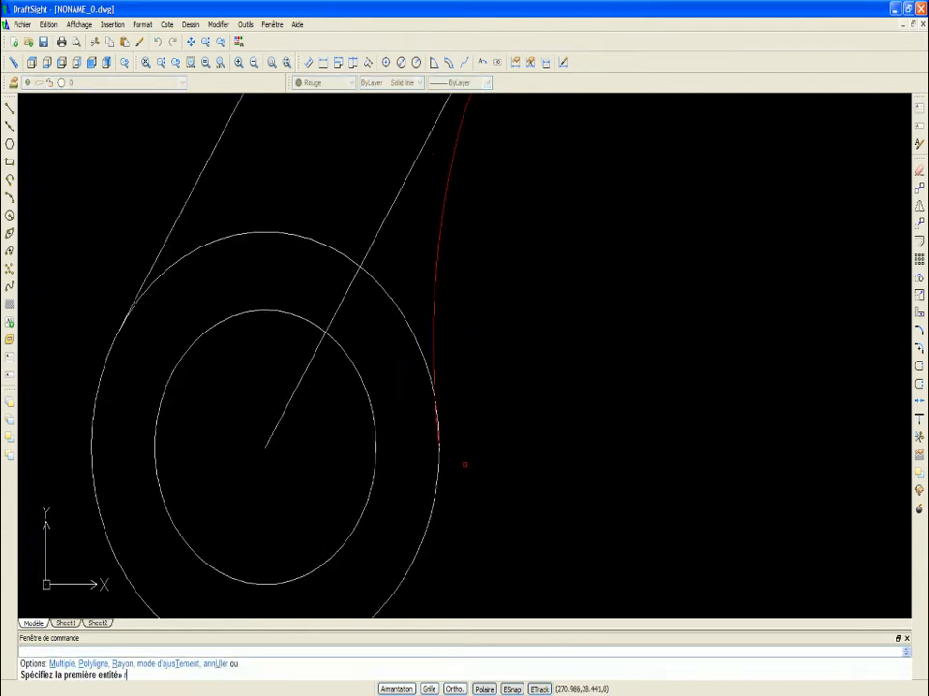
type("r")
key("Return")
key("Return")
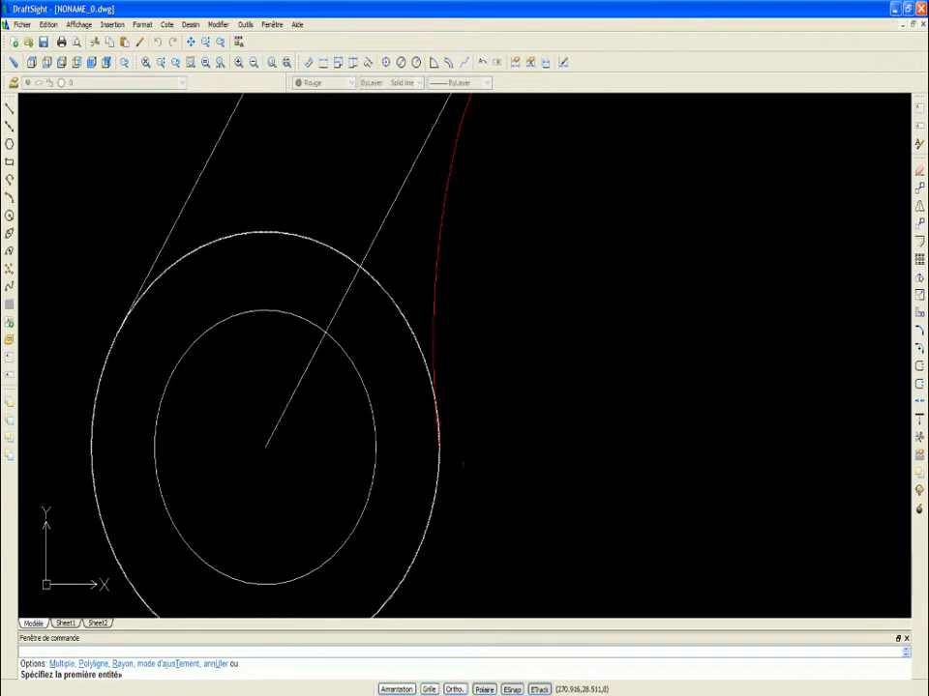
left_click(433, 379)
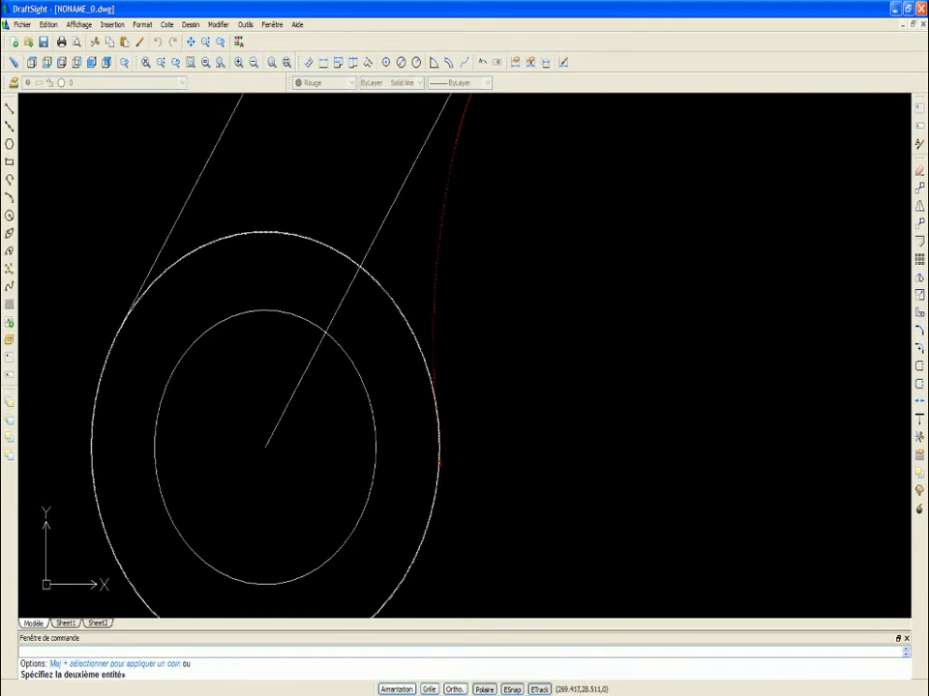
scroll(433, 373, "down", 5)
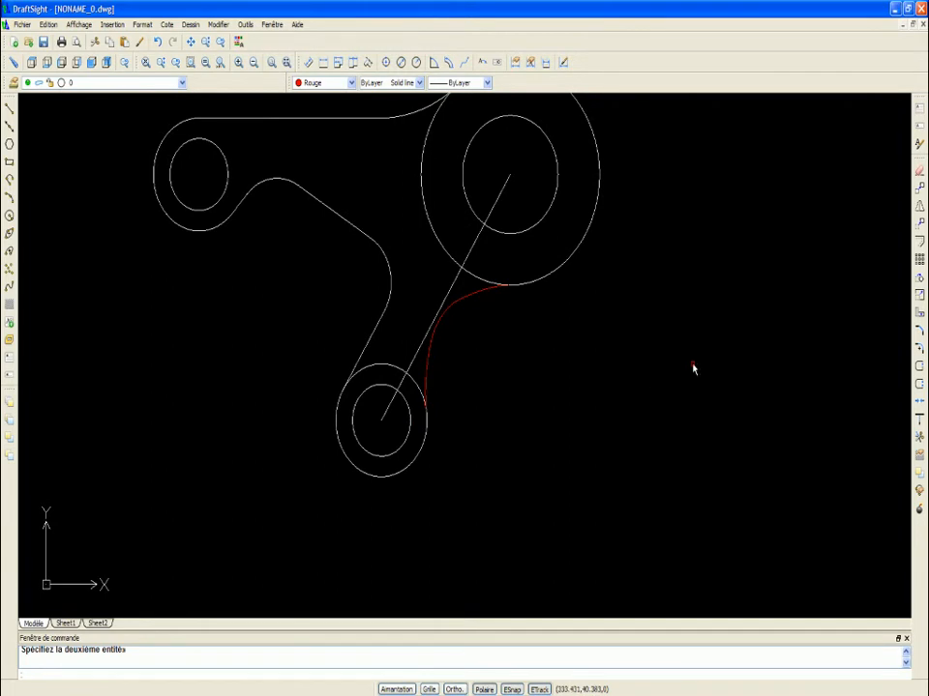
Delete the construction line joining the centres of the large and lower circles
scroll(496, 388, "down", 2)
scroll(441, 324, "down", 1)
scroll(477, 380, "down", 1)
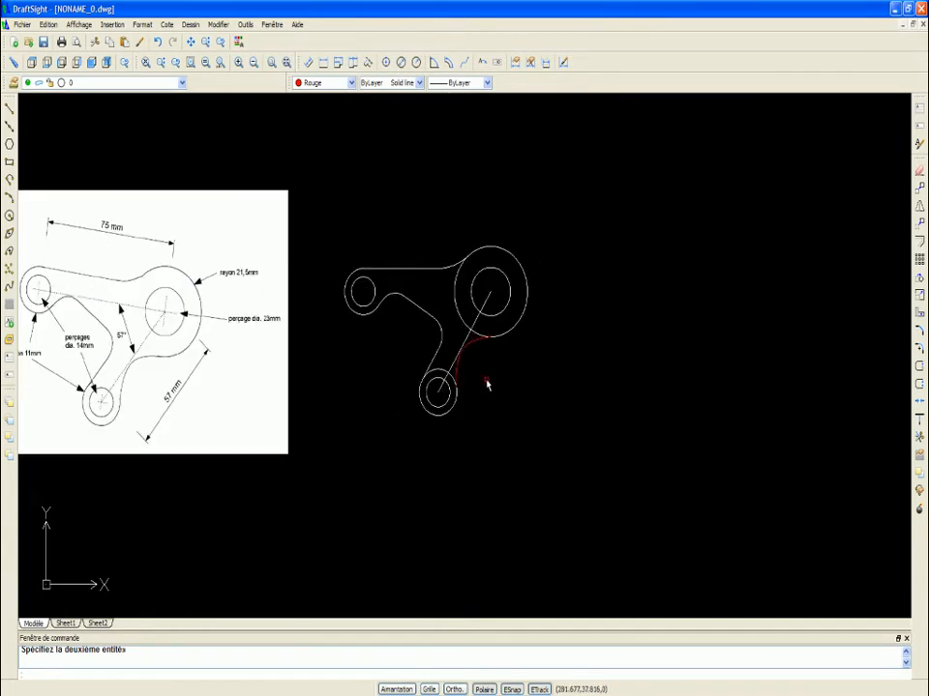
left_click(487, 300)
key("Delete")
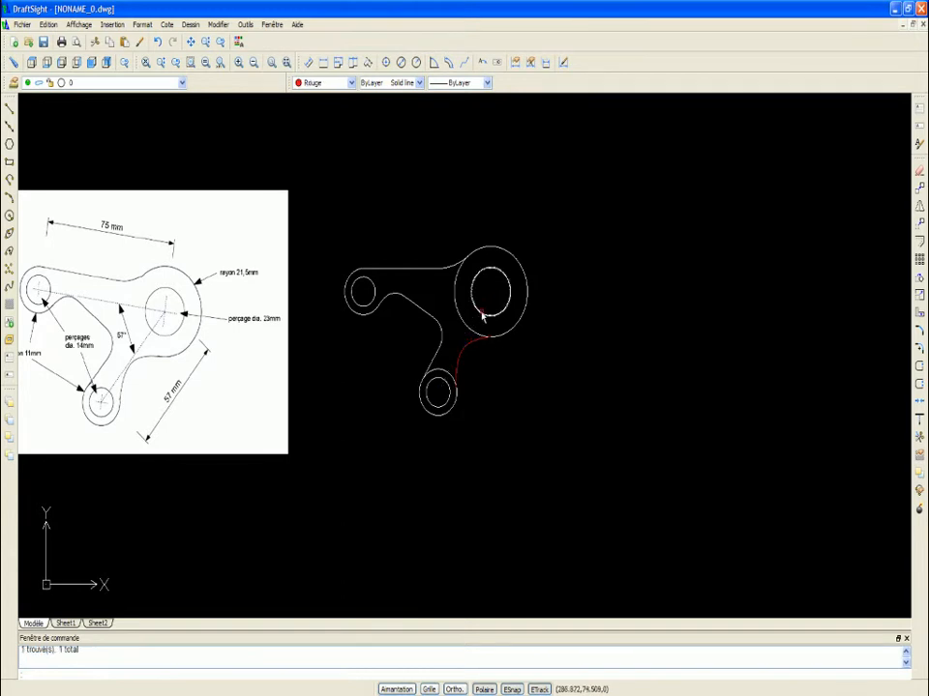
Change the colour of the three red connecting arcs to ByLayer
scroll(493, 332, "up", 4)
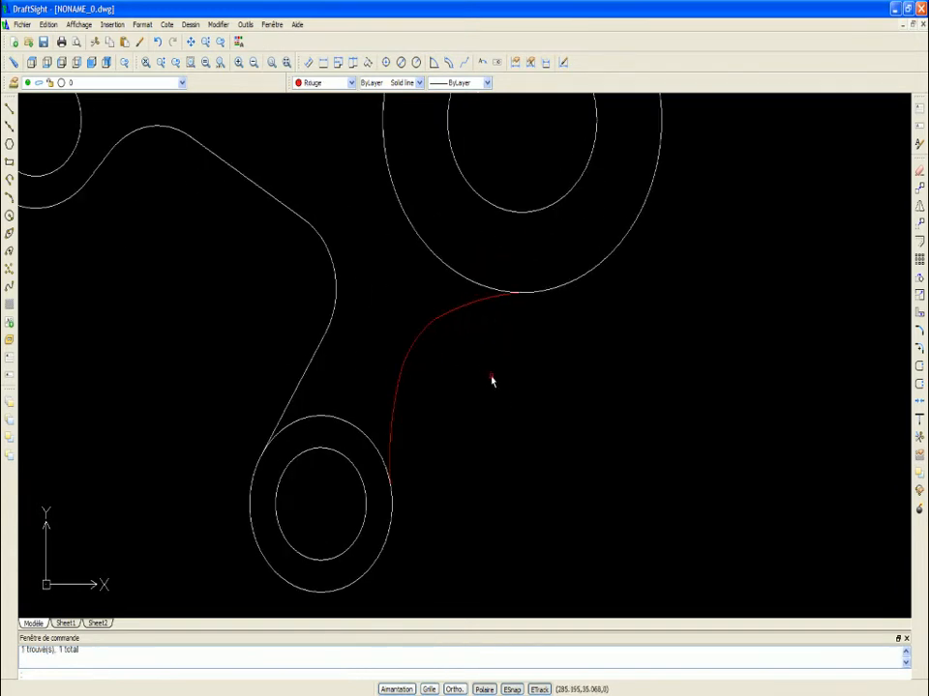
left_click(488, 442)
left_click(379, 304)
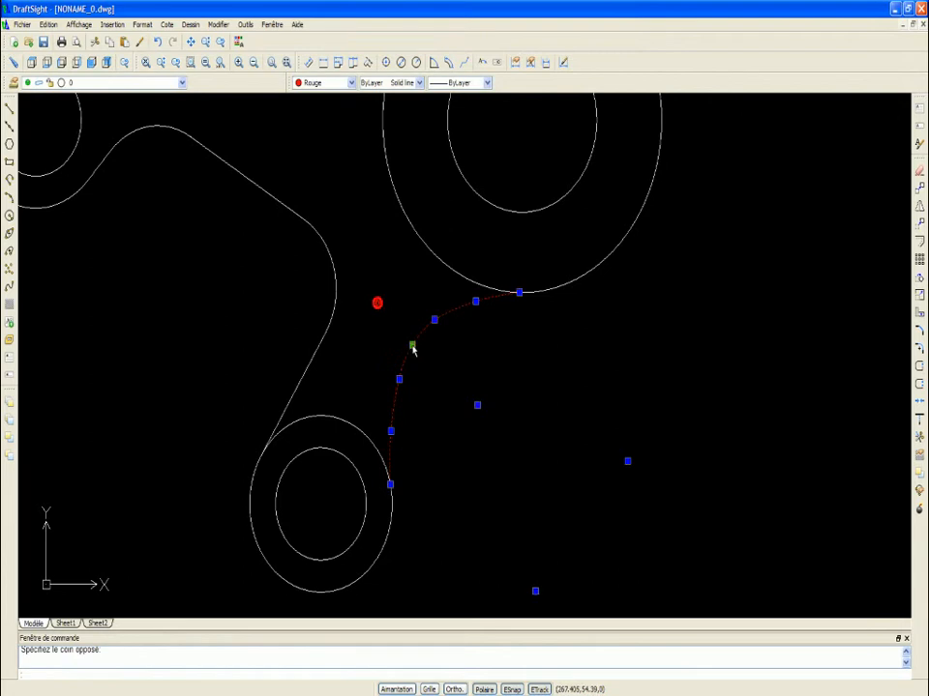
left_click(350, 82)
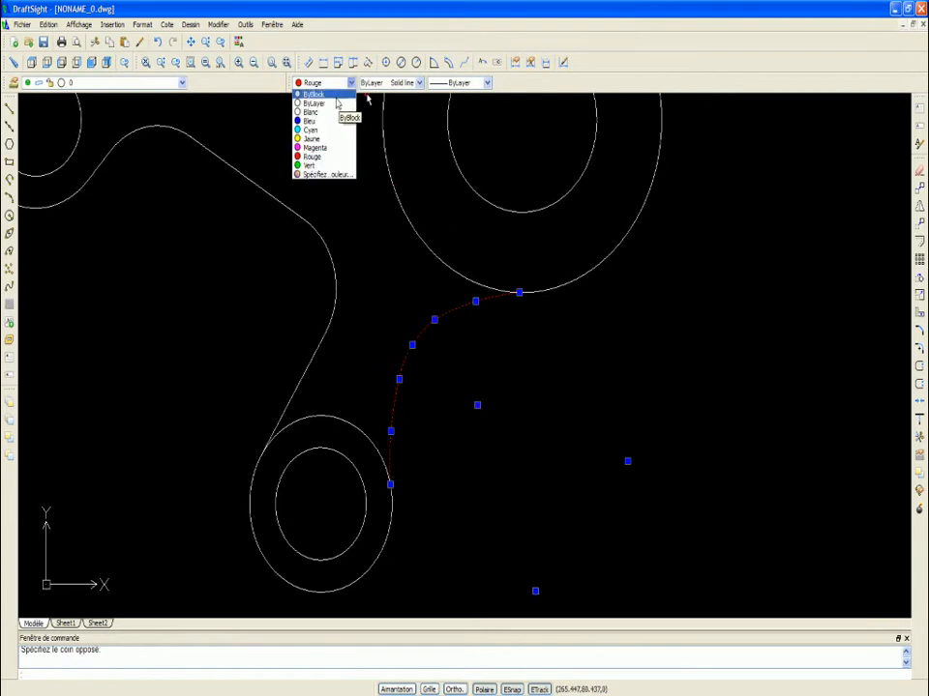
left_click(333, 103)
key("Escape")
scroll(491, 390, "down", 5)
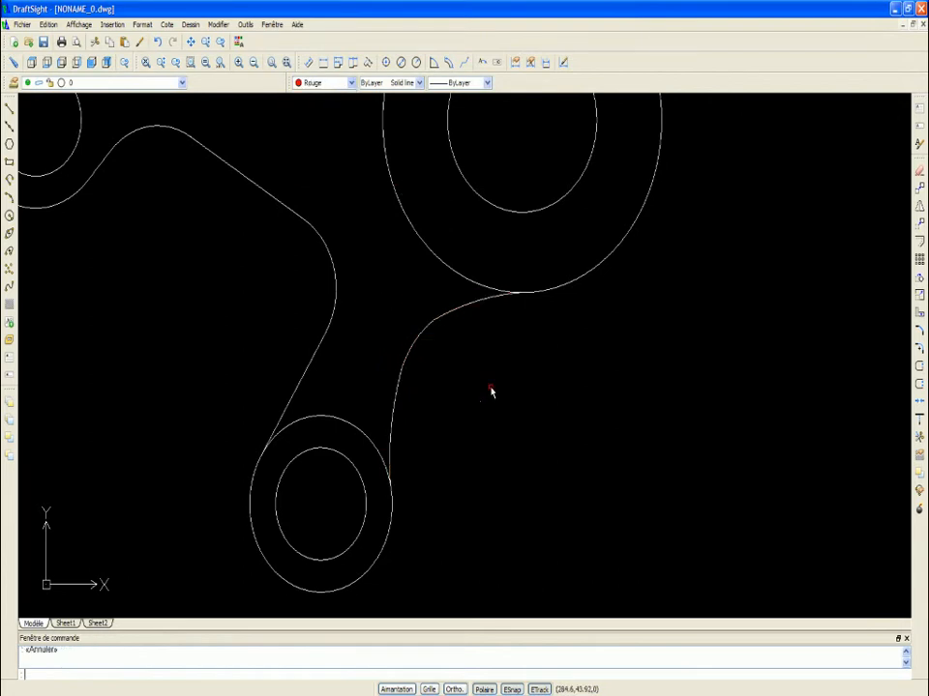
Split the lower outer circle to remove its section from just right of the top to the junction with the straight edge
scroll(524, 363, "up", 3)
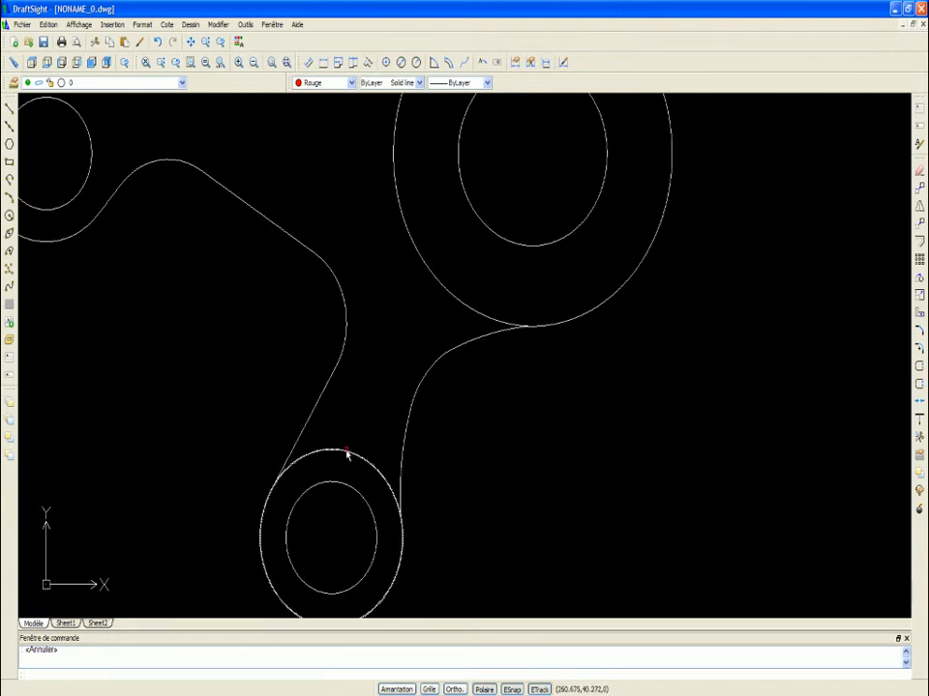
left_click(873, 407)
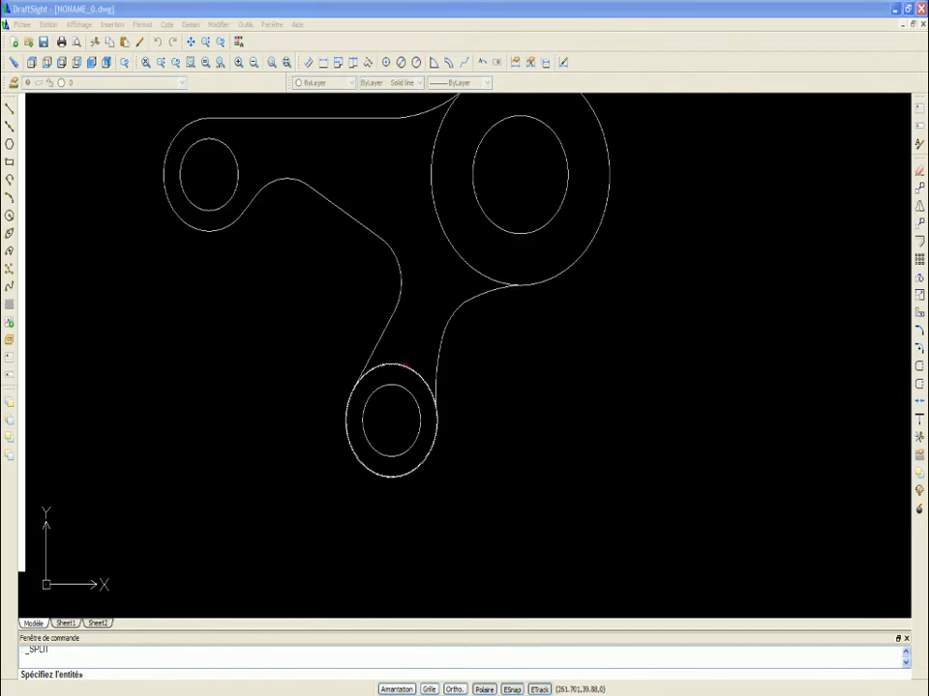
left_click(406, 367)
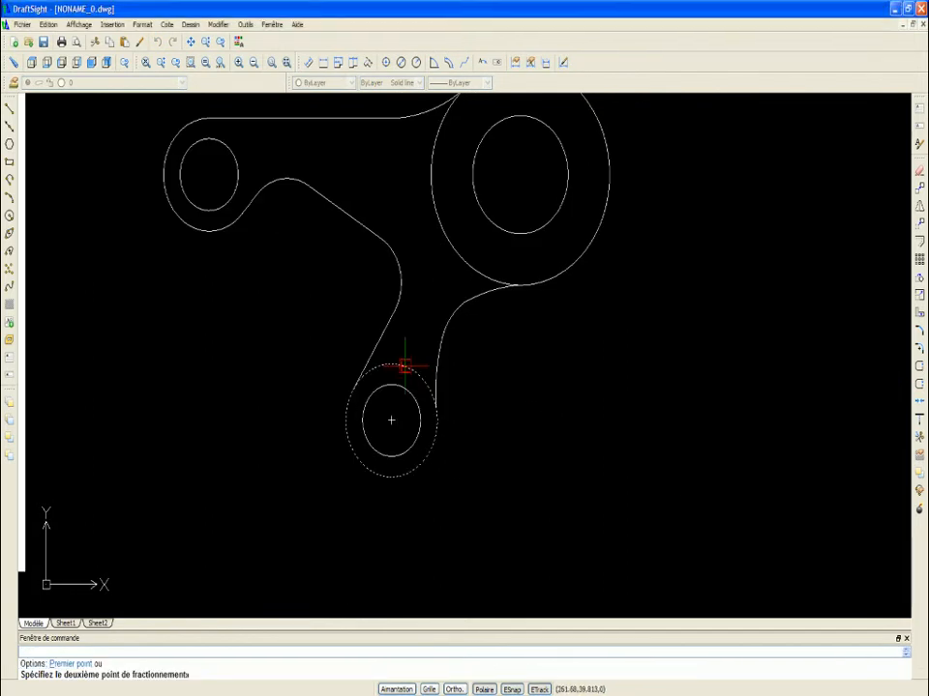
left_click(352, 390)
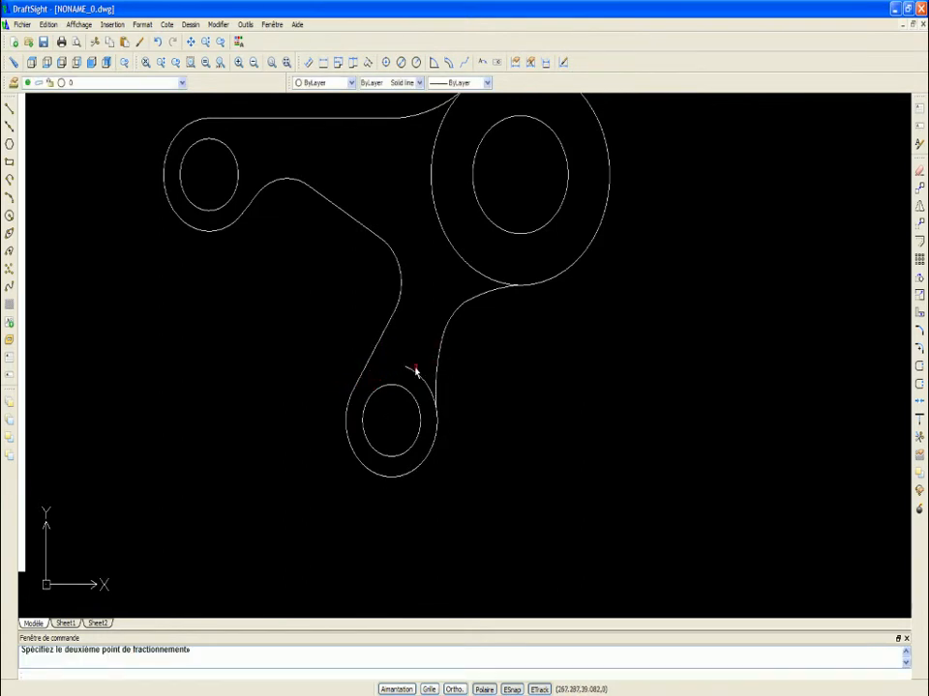
Remove the leftover inner piece of the lower outer circle between its free end and the lower end of the connecting curve
scroll(414, 370, "up", 4)
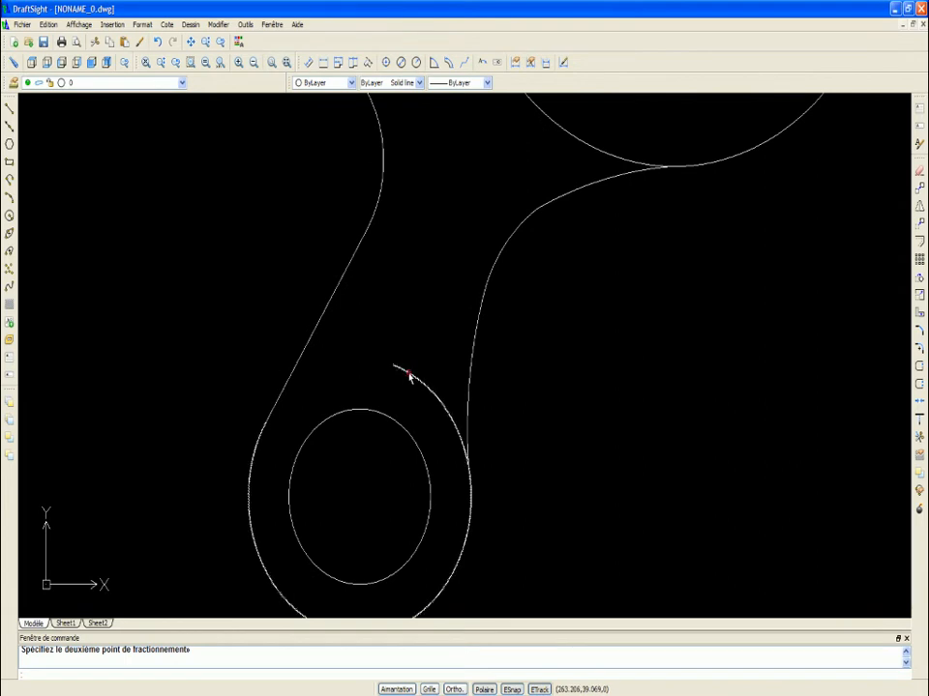
left_click(408, 374)
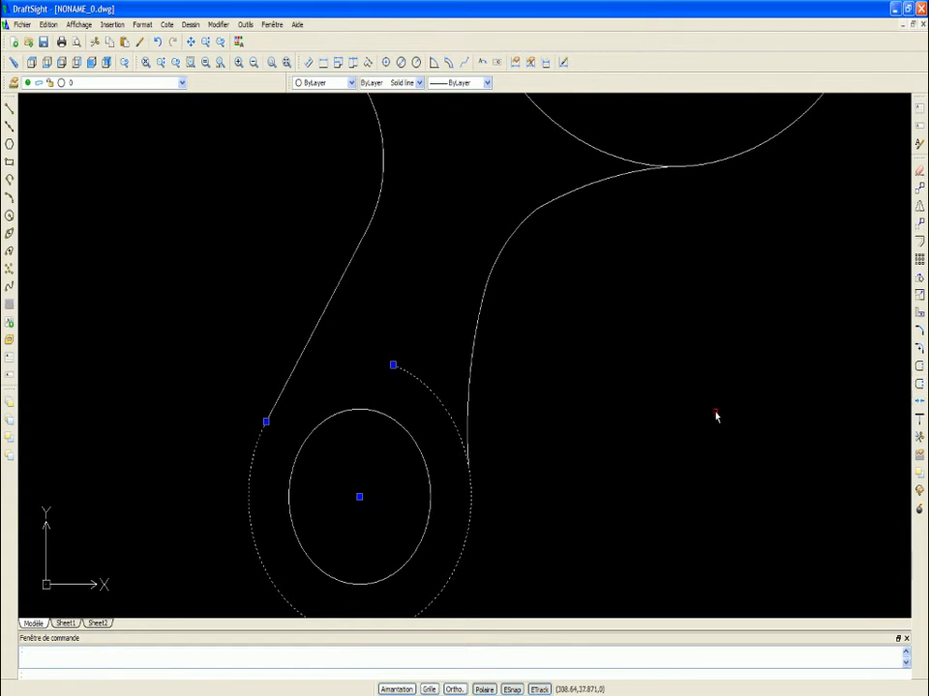
left_click(918, 382)
left_click(395, 363)
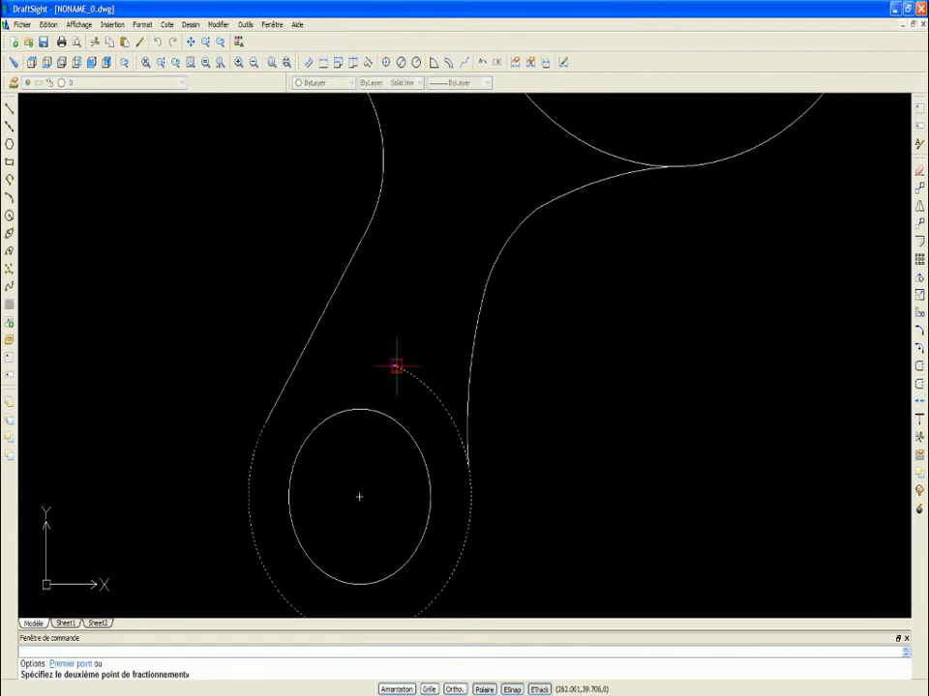
left_click(468, 466)
left_click(386, 350)
left_click(386, 360)
scroll(386, 363, "down", 4)
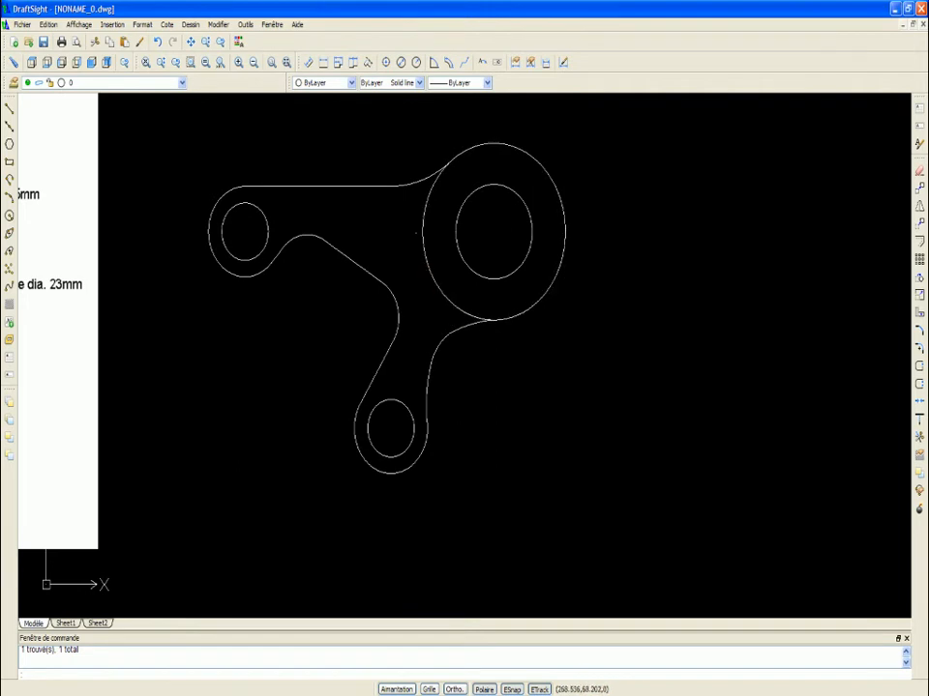
Try splitting the large outer circle from its left side to the junction with the upper curve, and undo the split
scroll(426, 186, "up", 3)
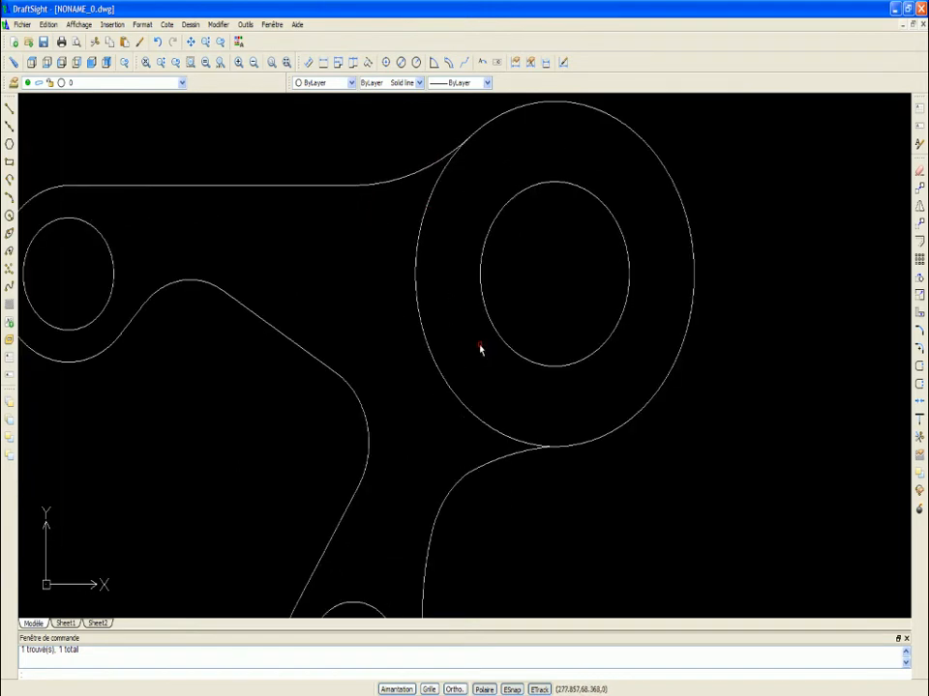
scroll(471, 381, "down", 2)
left_click(920, 384)
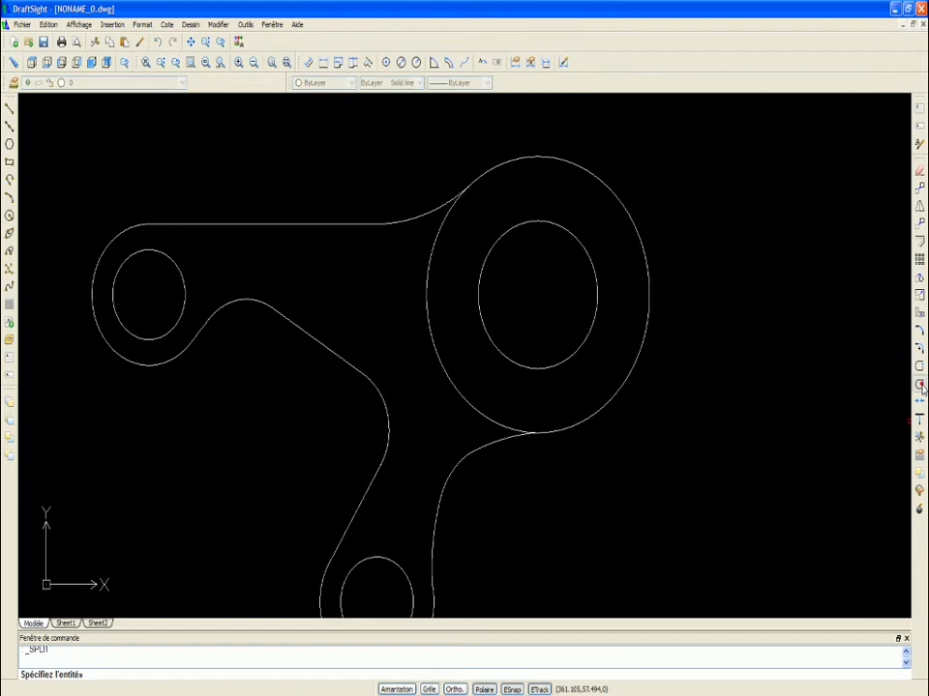
left_click(432, 340)
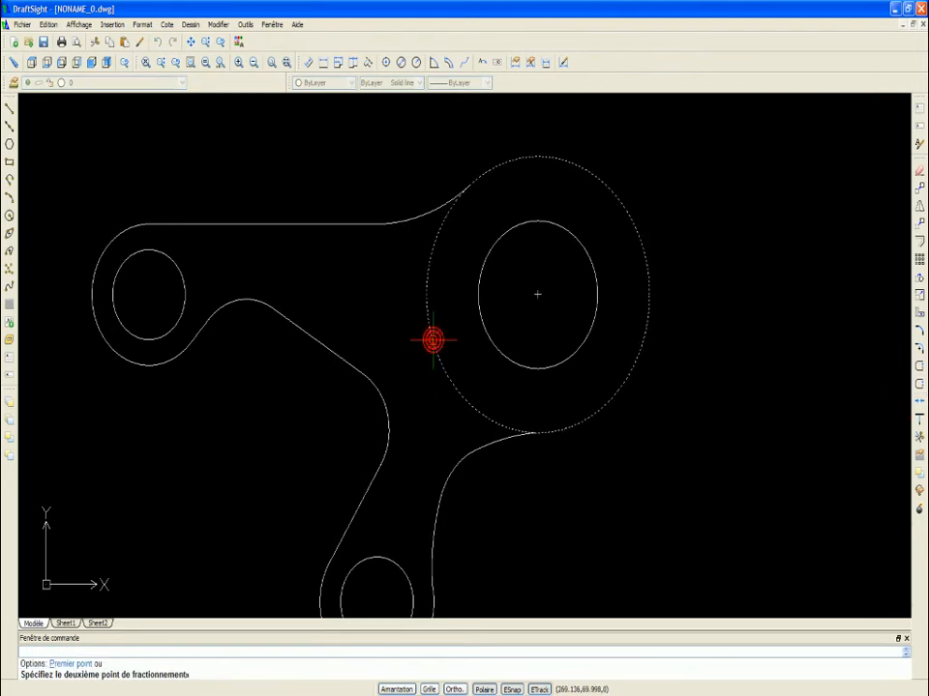
left_click(469, 190)
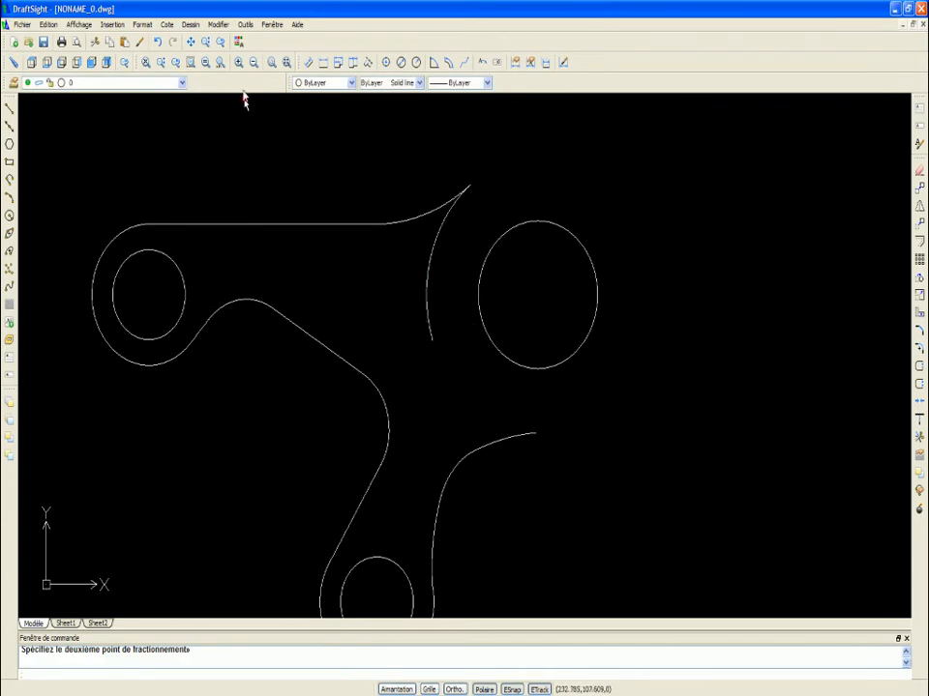
left_click(157, 42)
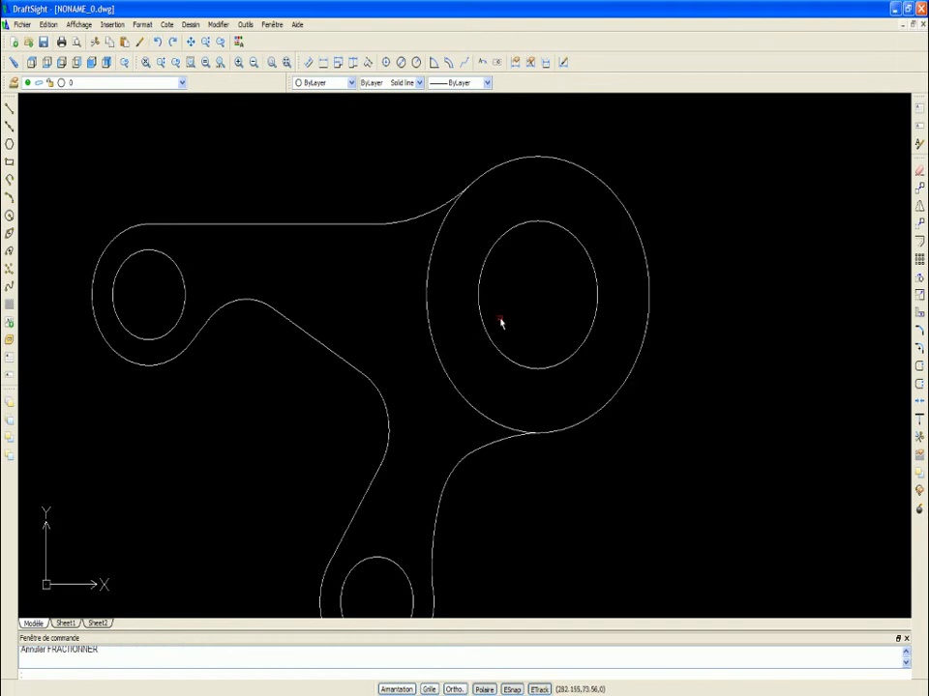
Try splitting the large outer circle from its left side to the bottom junction with the connecting curve, and undo the split
left_click(909, 398)
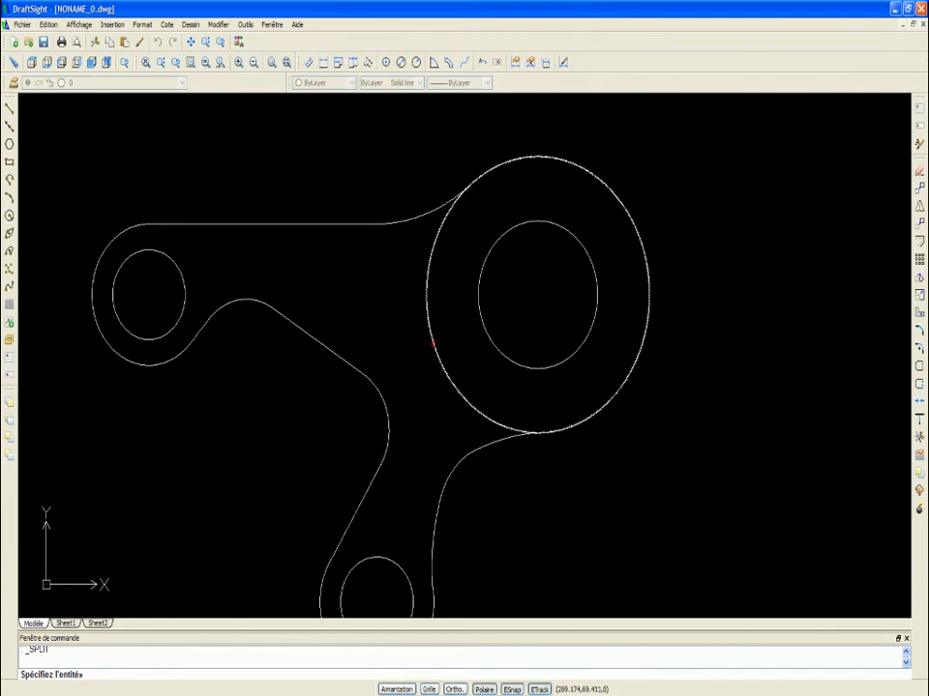
left_click(432, 343)
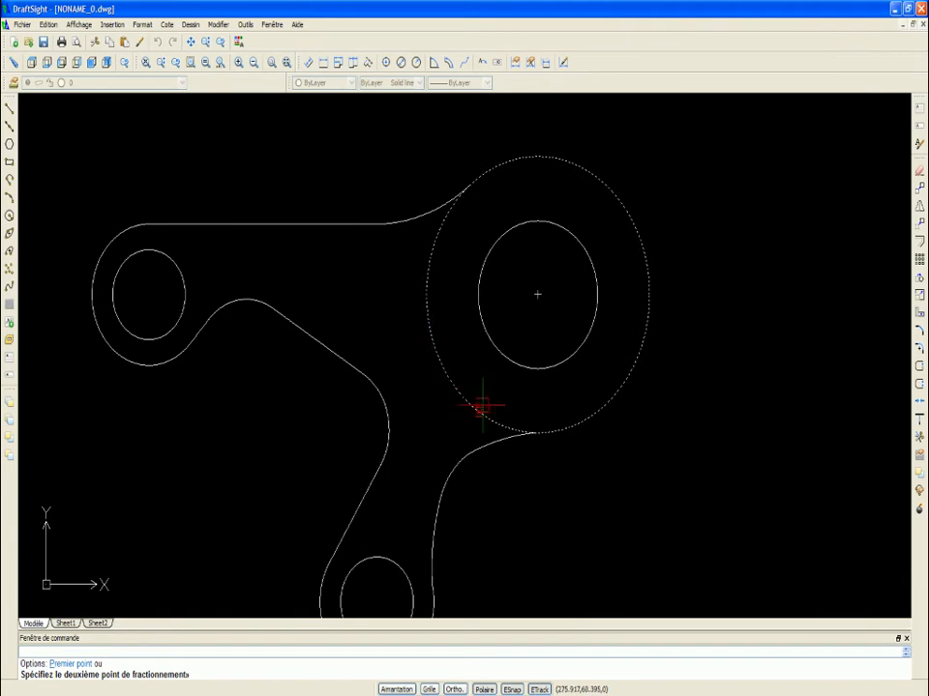
left_click(537, 433)
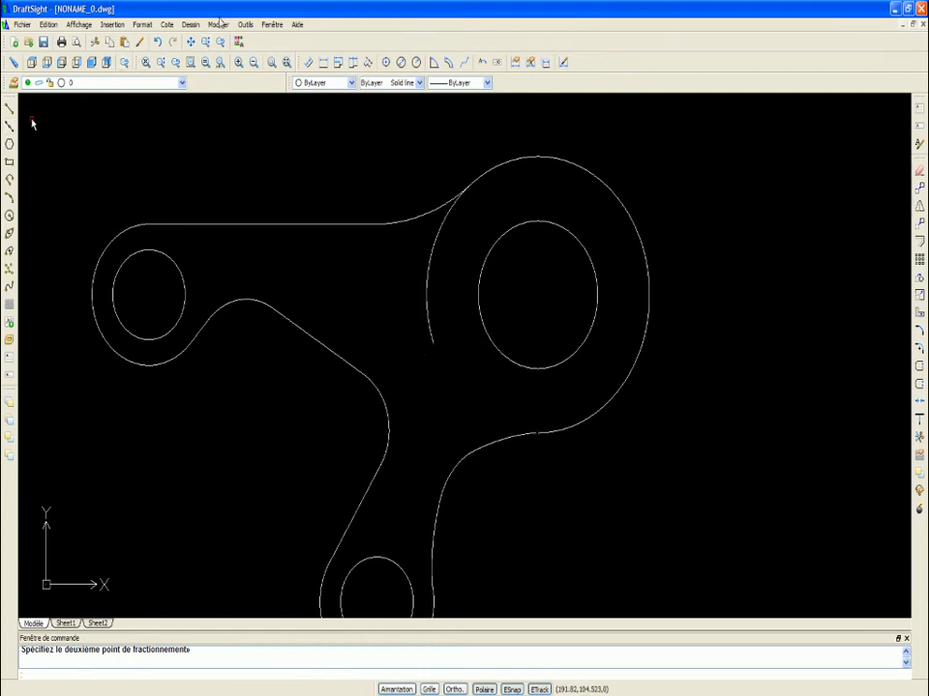
left_click(159, 43)
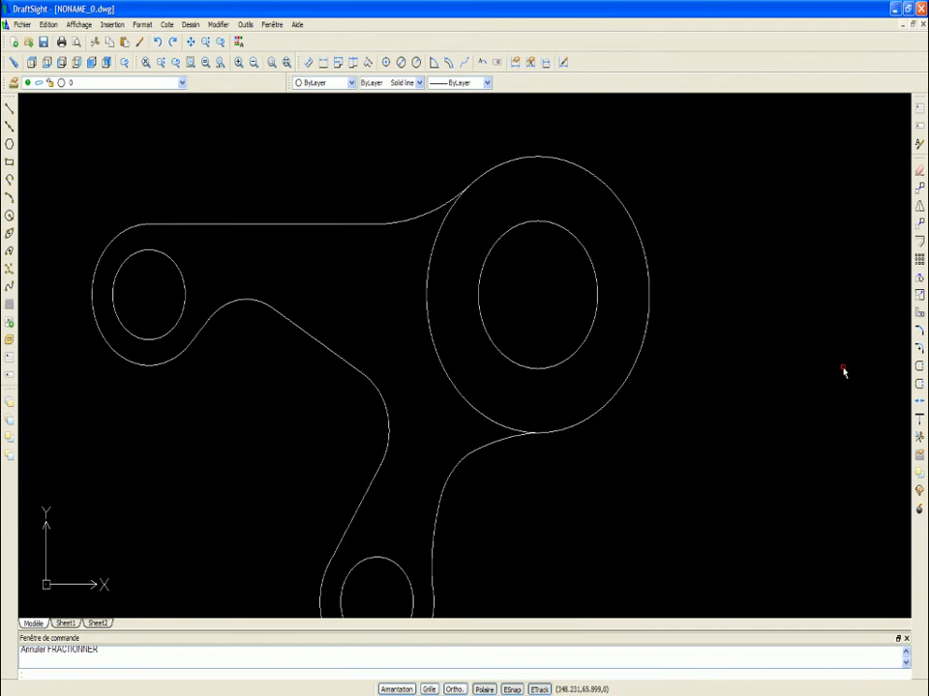
Try splitting the large outer circle from its lower left to the junction with the upper curve, and undo the split
key("Return")
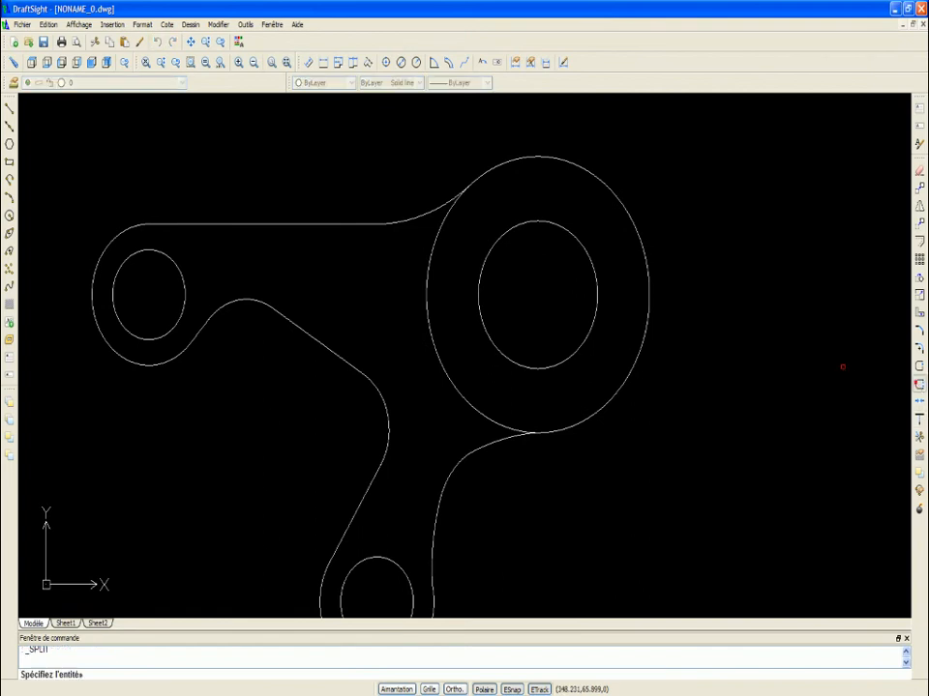
left_click(432, 351)
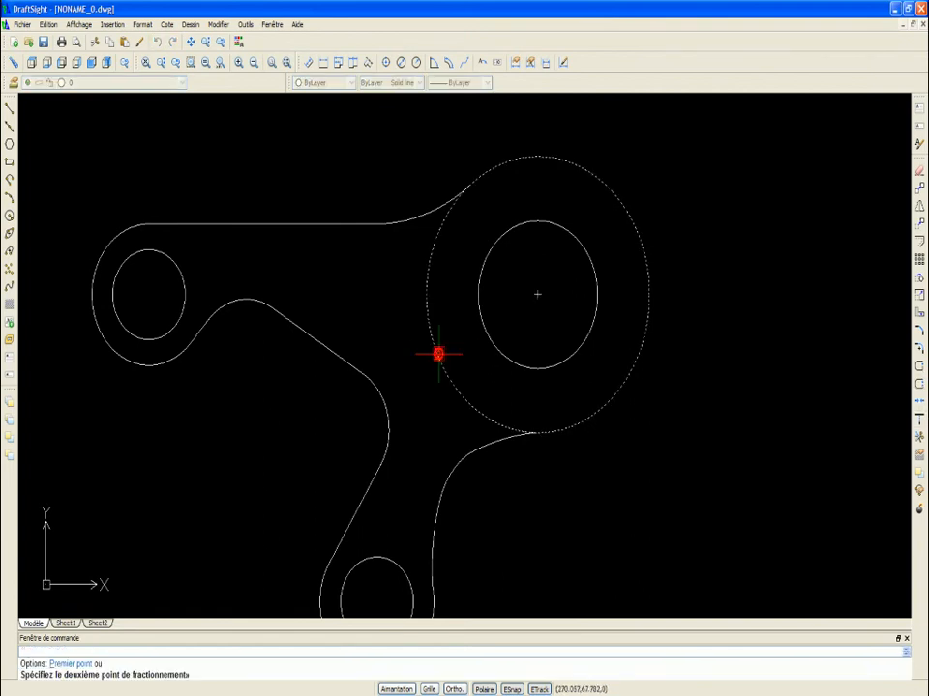
left_click(469, 184)
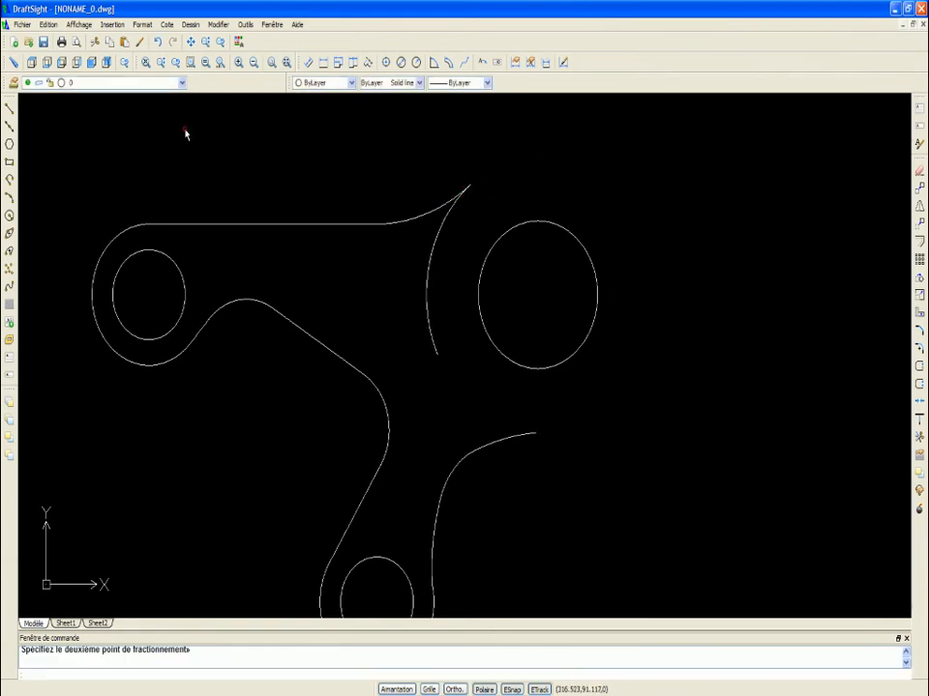
key("ctrl+z")
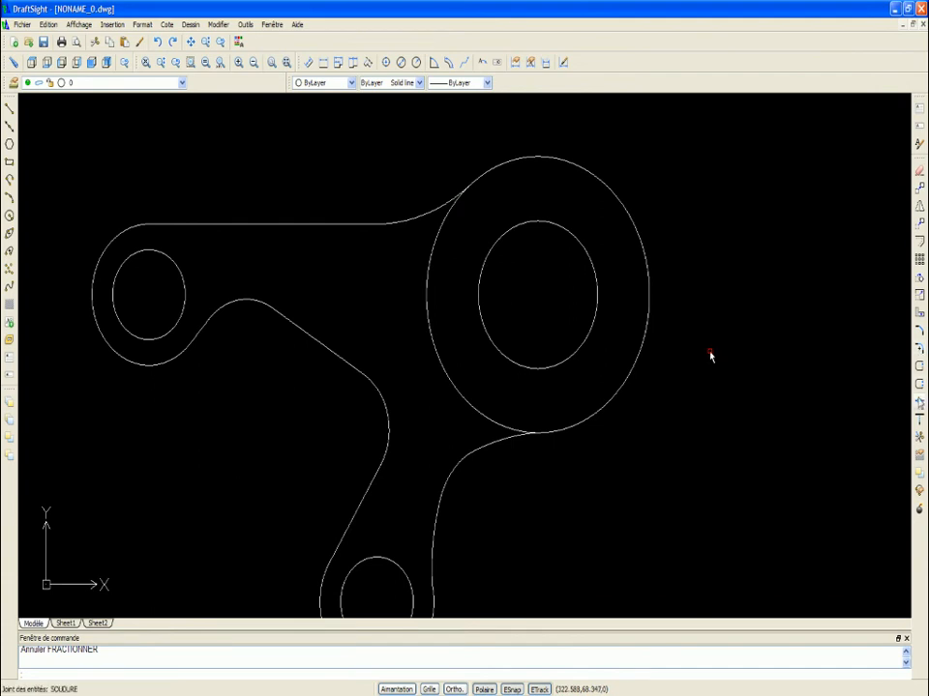
Split the large outer circle from its lower left to the bottom junction, and from its left side up to the upper curve's junction
left_click(919, 402)
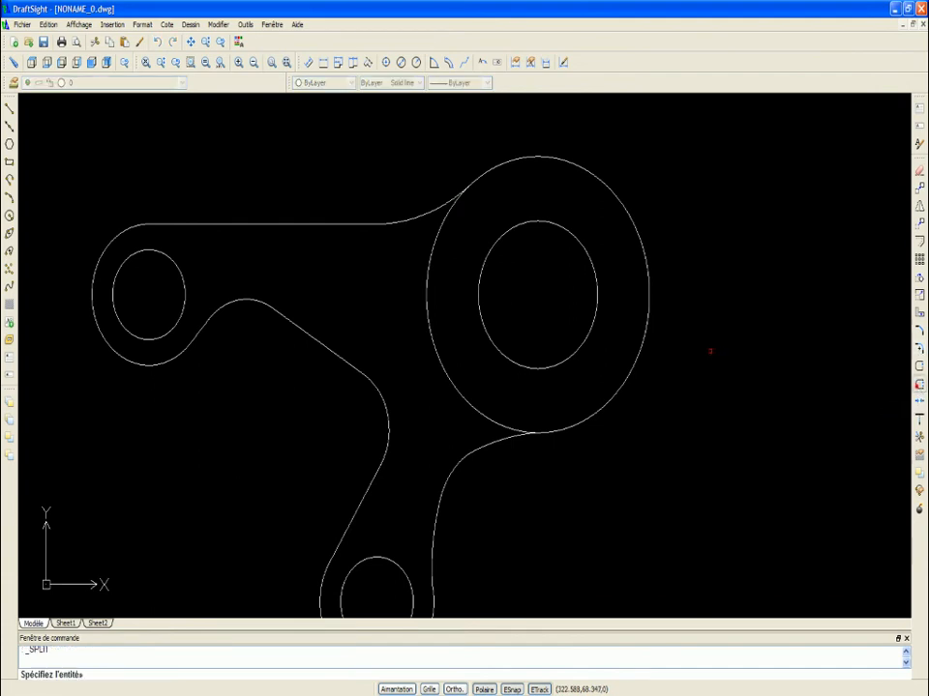
left_click(431, 359)
left_click(535, 432)
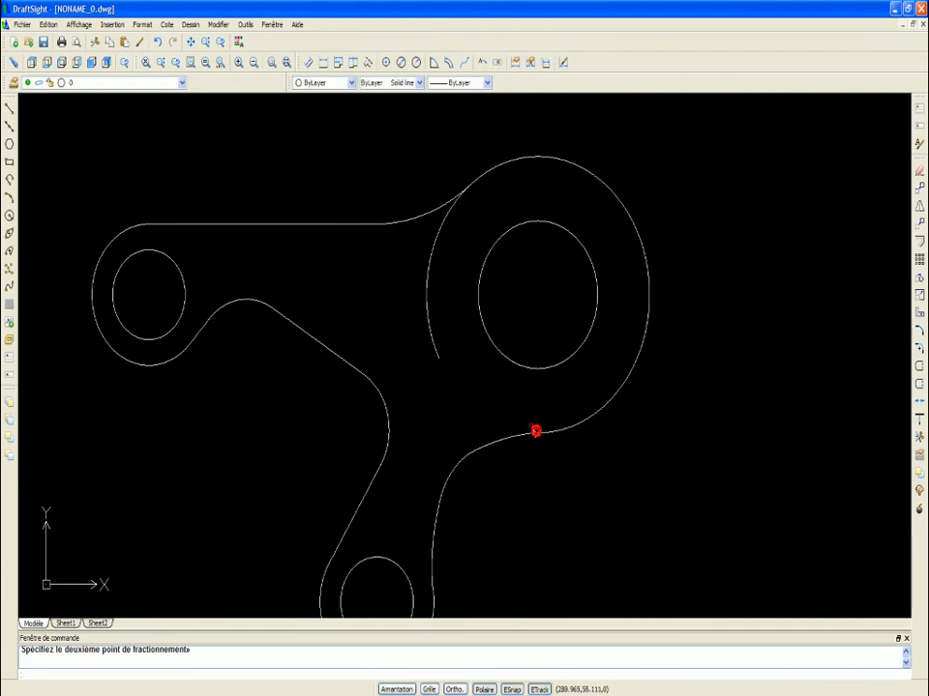
left_click(919, 401)
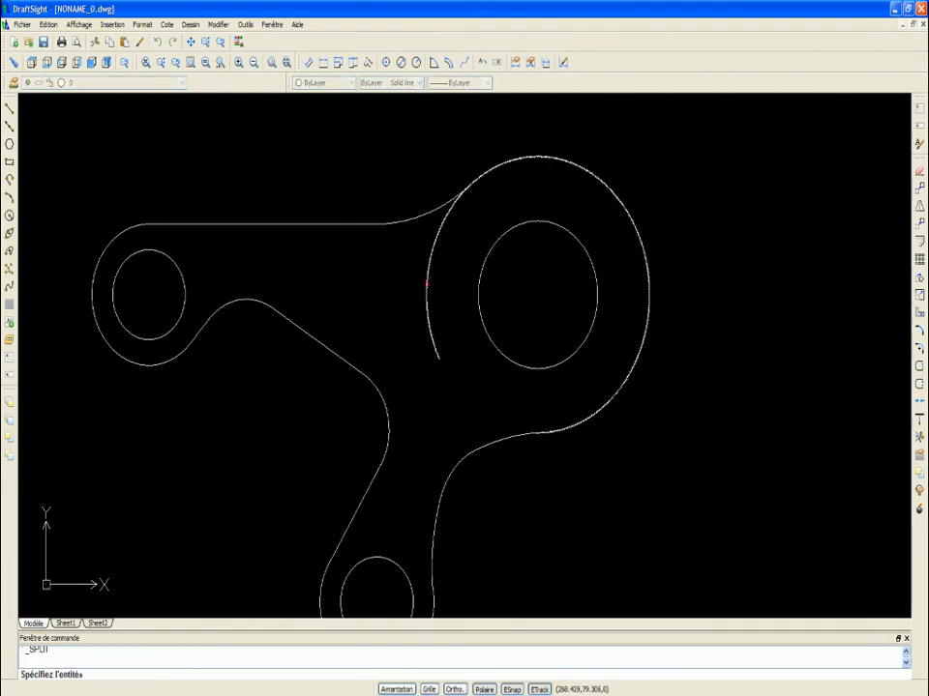
left_click(426, 283)
left_click(466, 190)
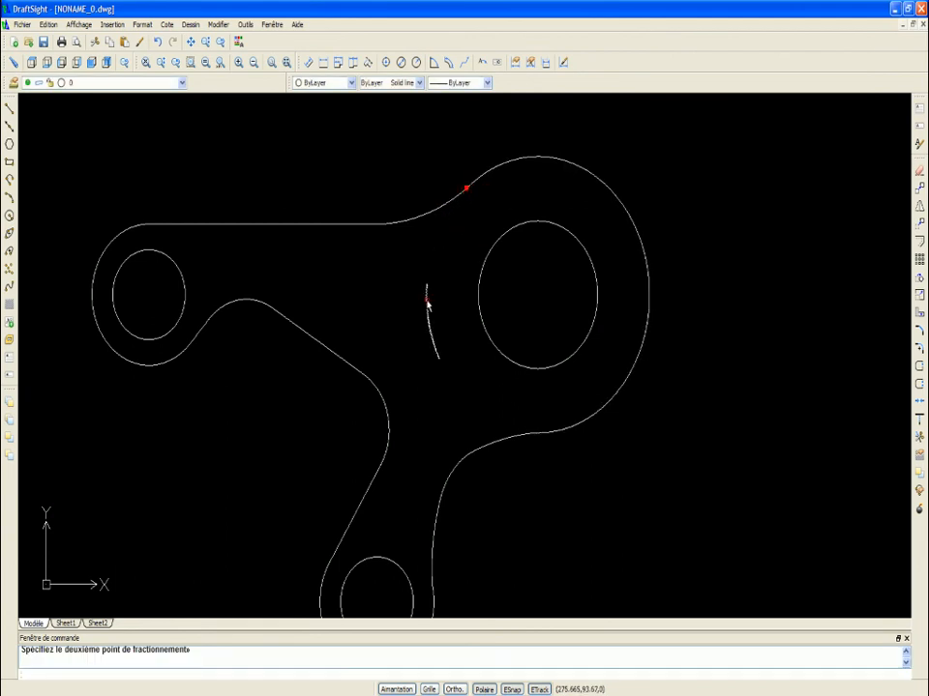
Delete the leftover arc piece on the left side of the large outer circle
left_click(452, 374)
left_click(404, 274)
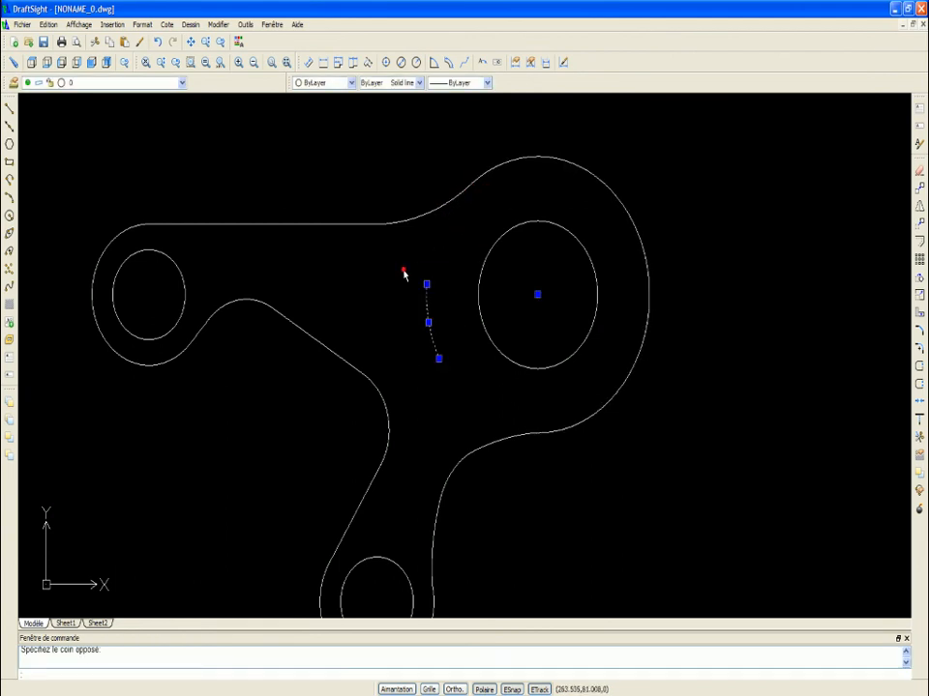
key("Delete")
scroll(428, 275, "down", 6)
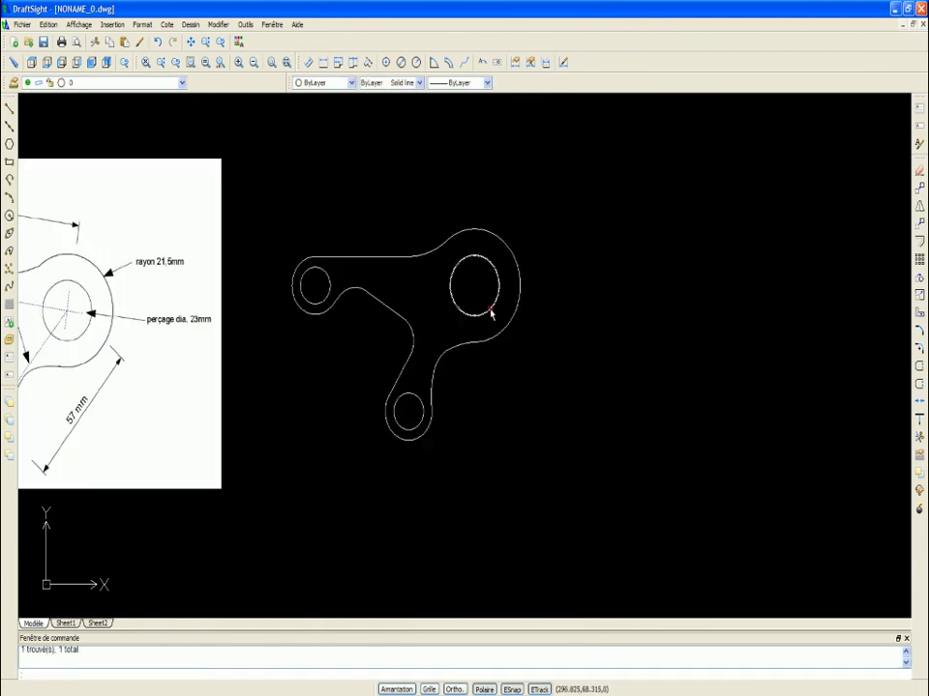
scroll(406, 319, "up", 1)
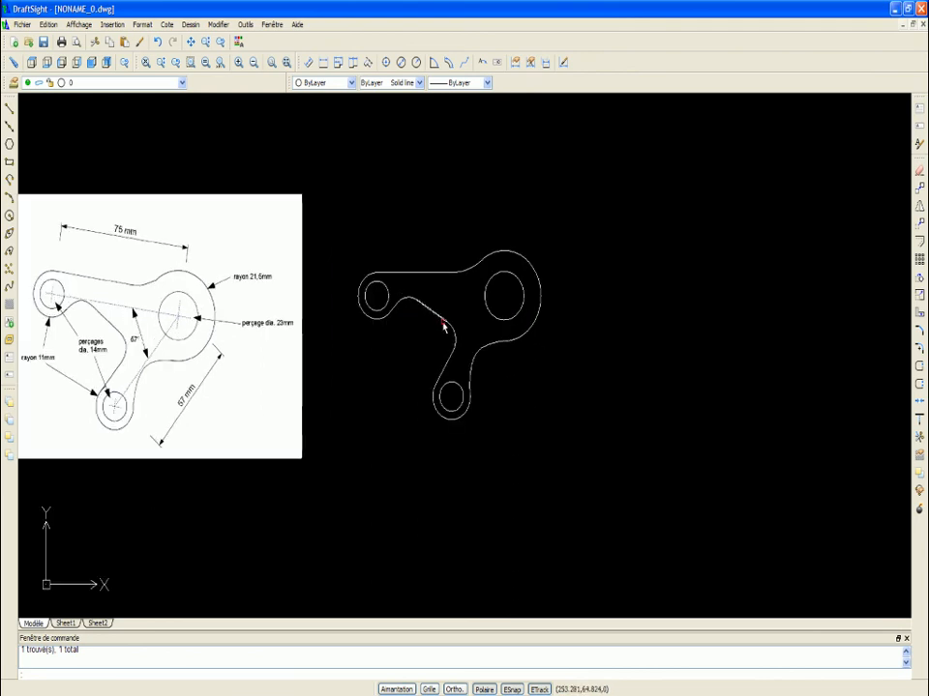
scroll(446, 325, "down", 1)
scroll(409, 329, "up", 1)
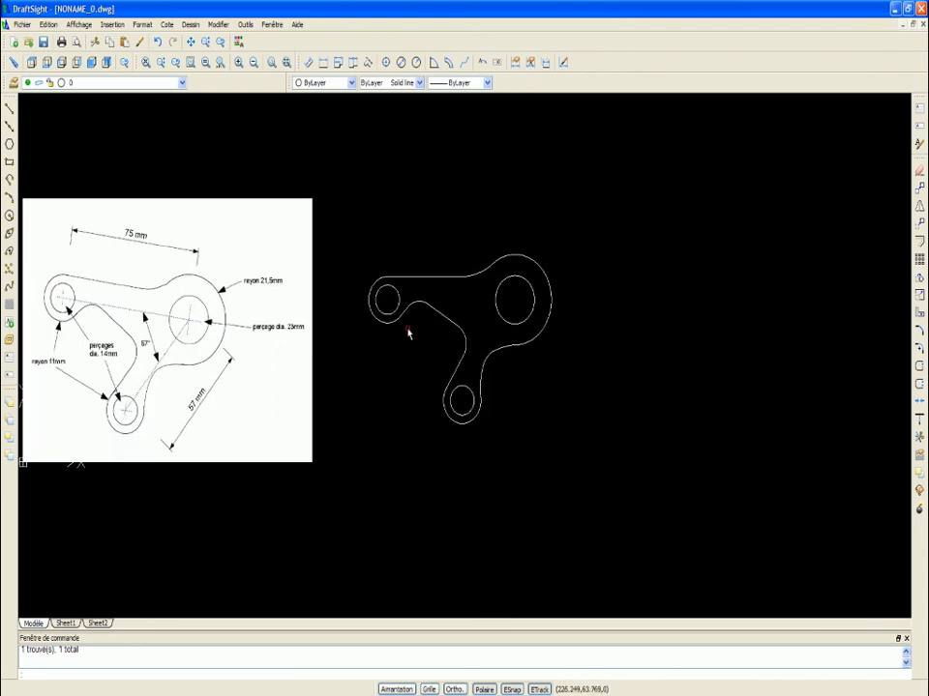
scroll(470, 360, "down", 1)
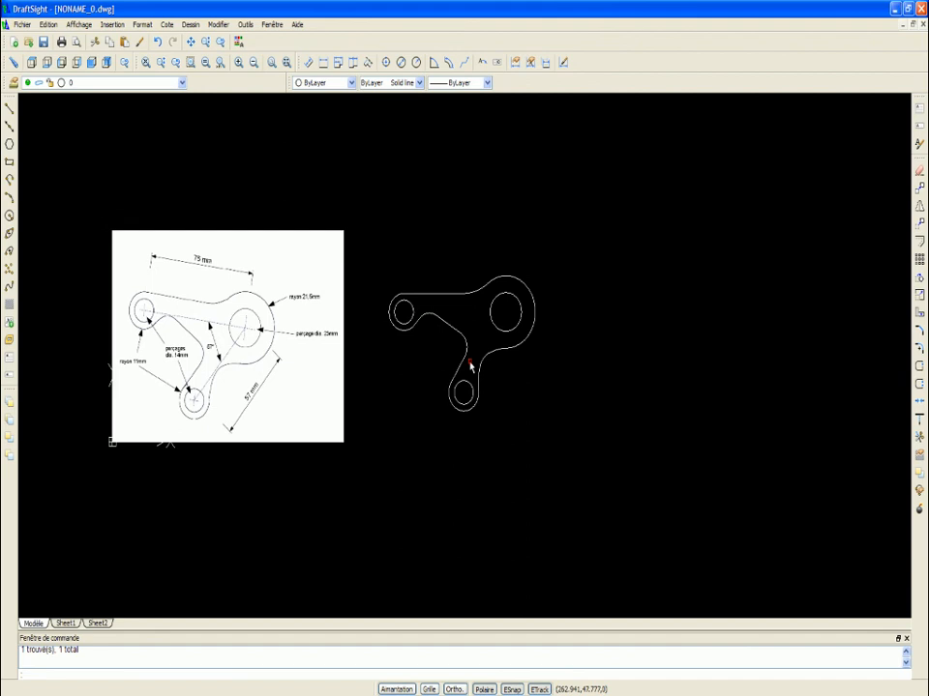